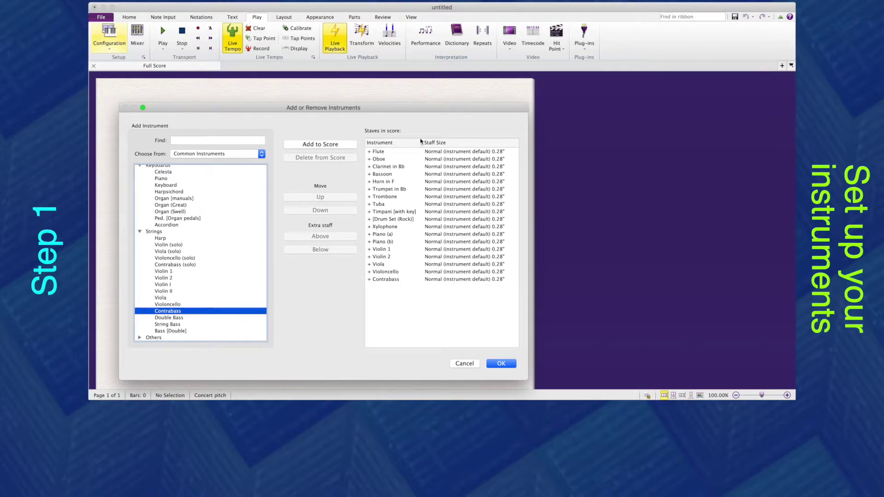
- Confirm the orchestral instrument list to create the score, from flute down to contrabass
key(Return)
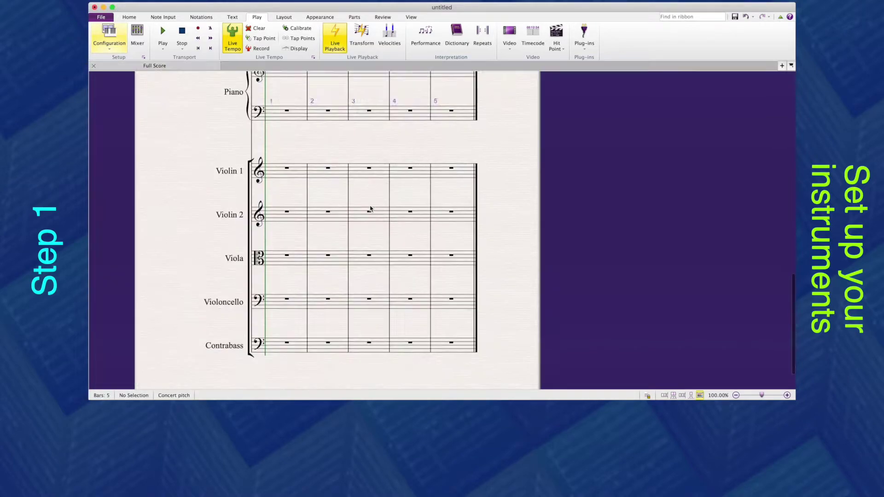
scroll(371, 208, up, 10)
scroll(368, 207, up, 3)
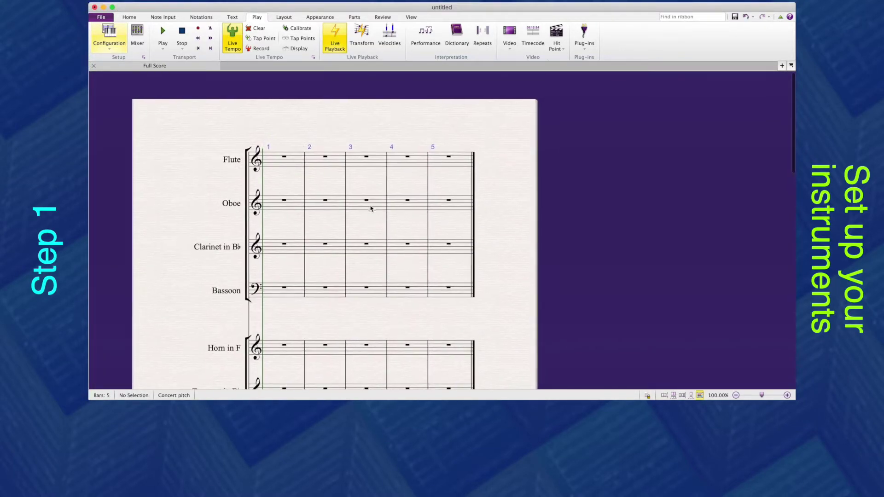
- Try out a few notes in the flute's first bar and undo them
click(283, 160)
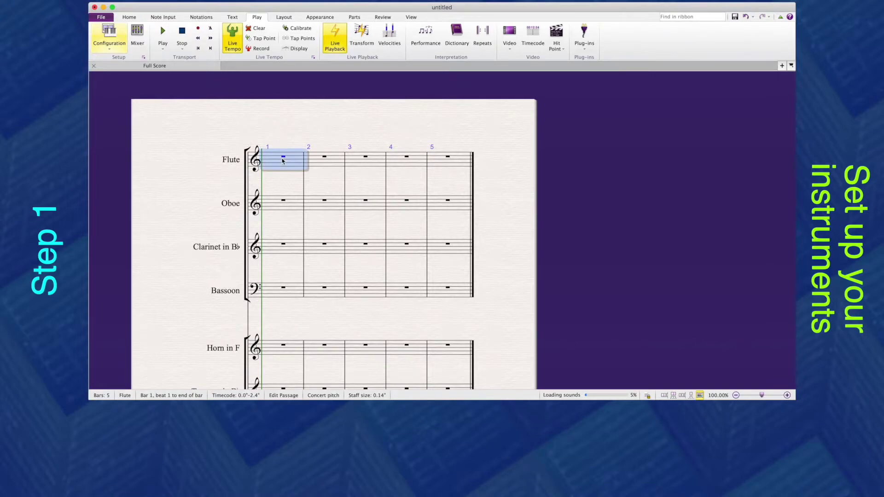
click(282, 159)
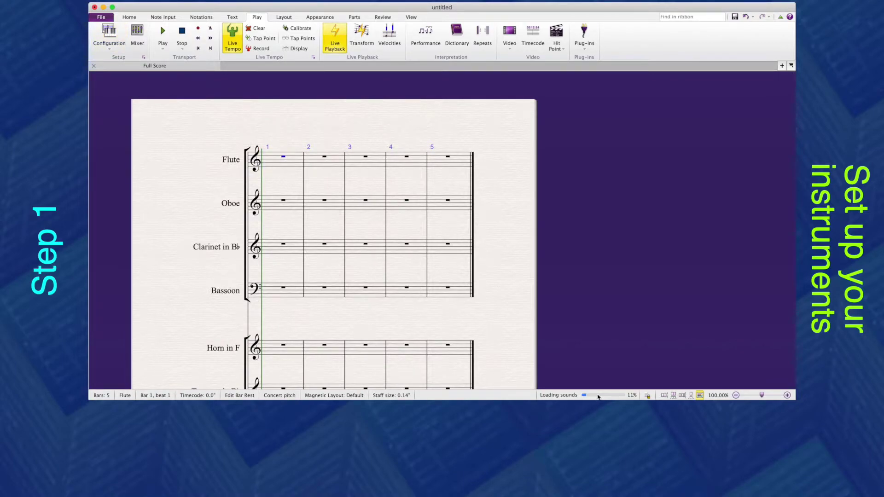
key(f)
key(g)
key(c)
key(g)
key(super+z)
key(super+z)
key(super+z)
key(super+z)
key(c)
key(e)
key(g)
key(e)
key(super+z)
key(super+z)
key(super+z)
key(super+z)
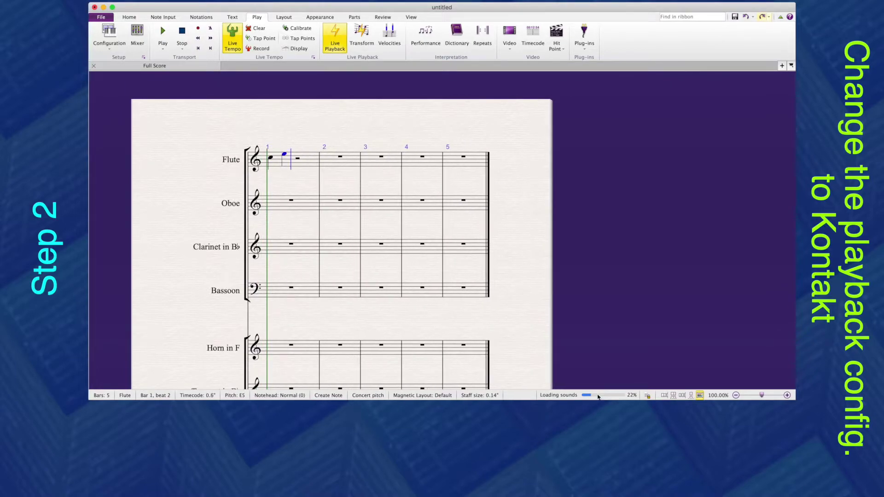
- Create a new playback configuration named "Kontakt jimlapbap orchestra"
click(144, 57)
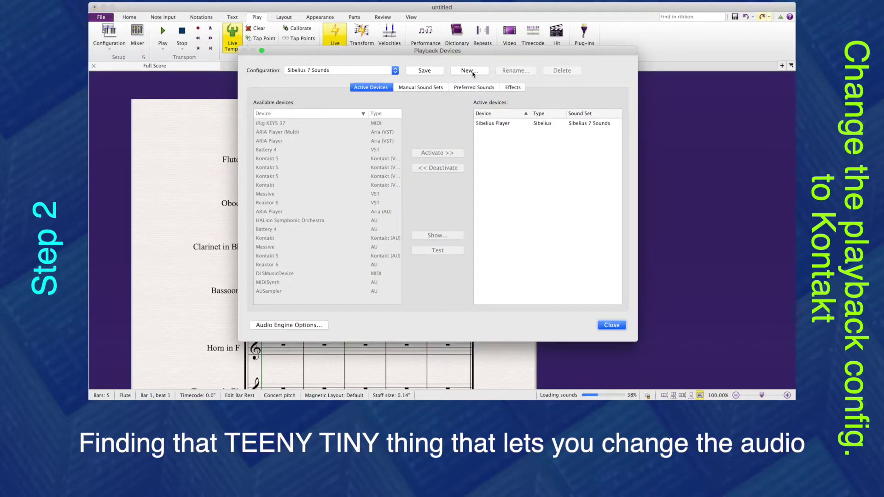
click(607, 325)
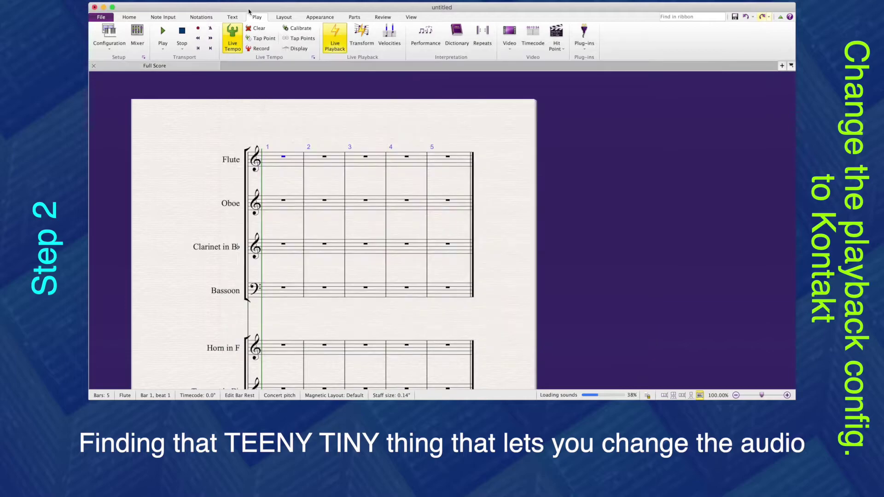
click(143, 58)
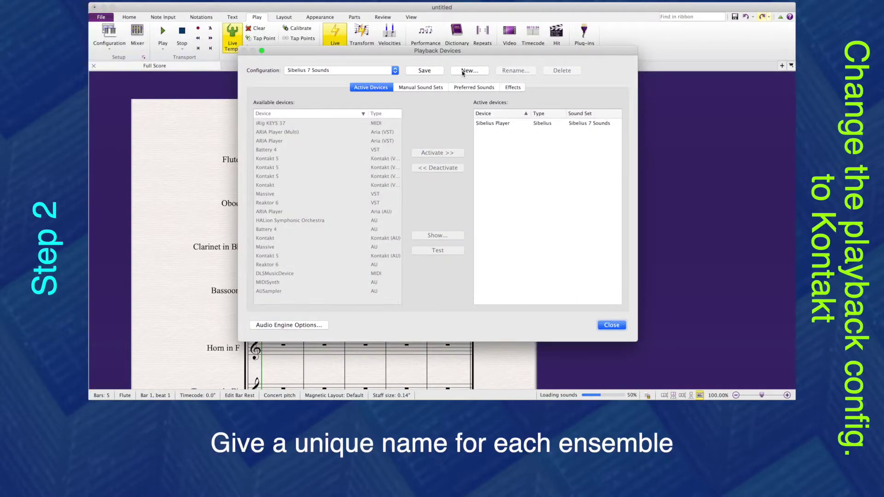
click(463, 71)
text(Kontakt j)
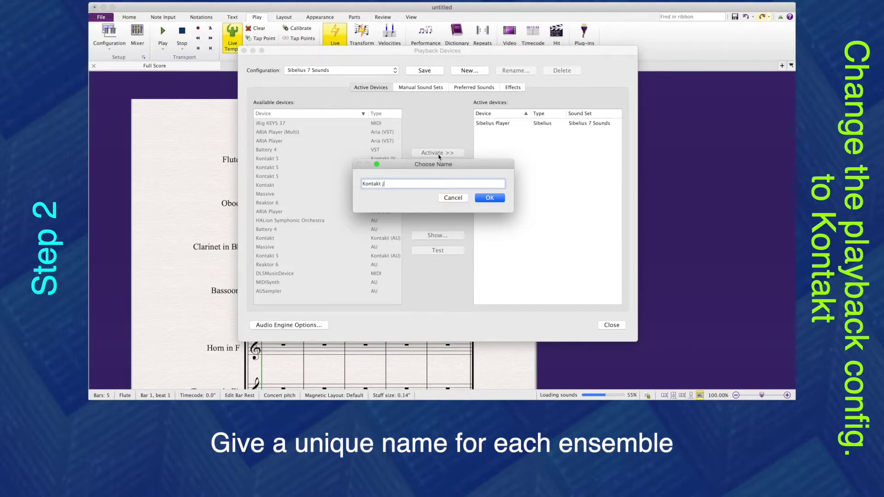
text(imlapbap orches)
click(481, 198)
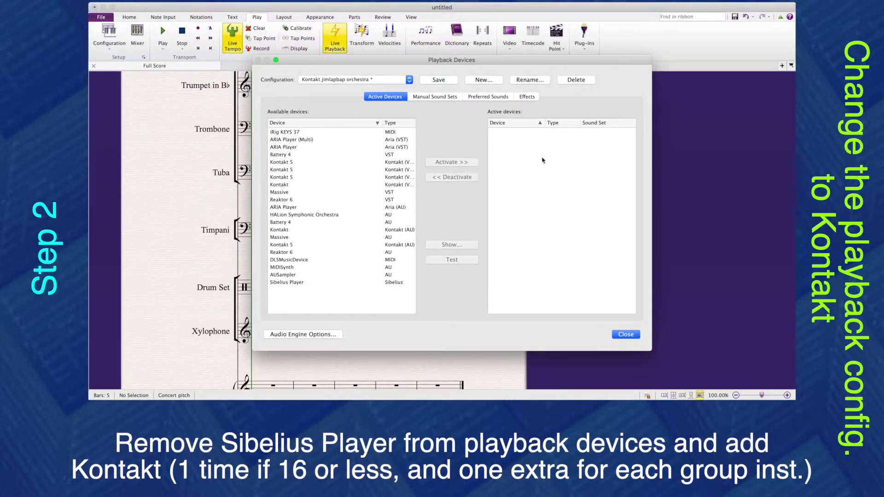
- Activate two Kontakt 5 devices in the new playback configuration and save its changes
click(289, 162)
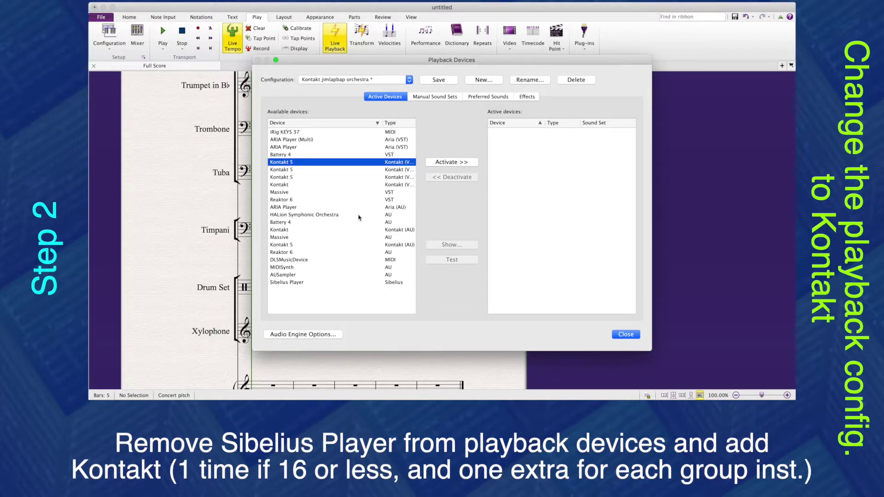
click(433, 163)
click(428, 164)
click(435, 164)
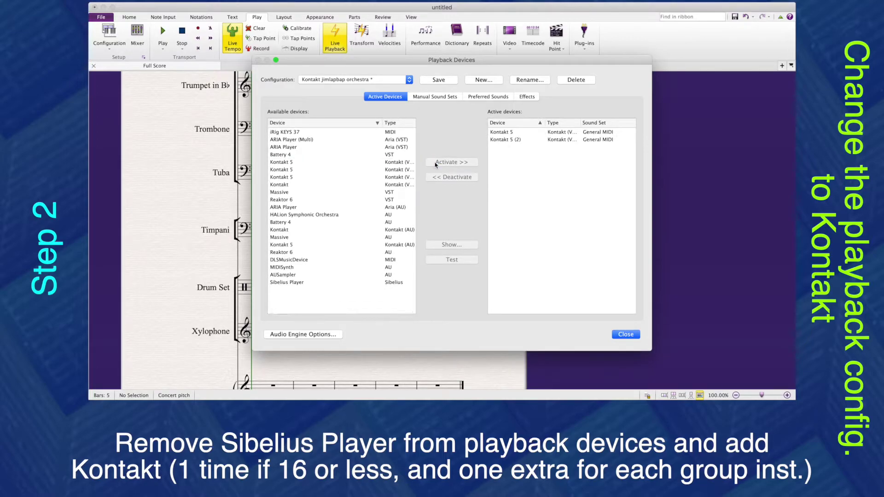
click(592, 140)
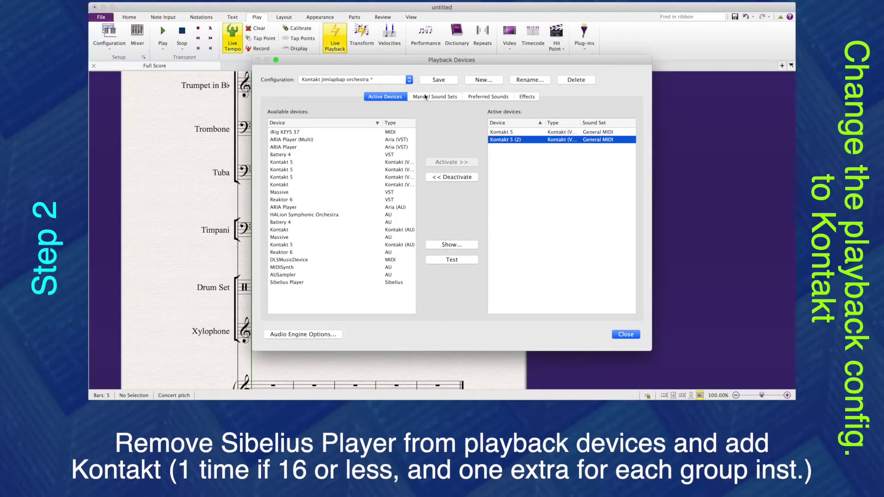
click(626, 335)
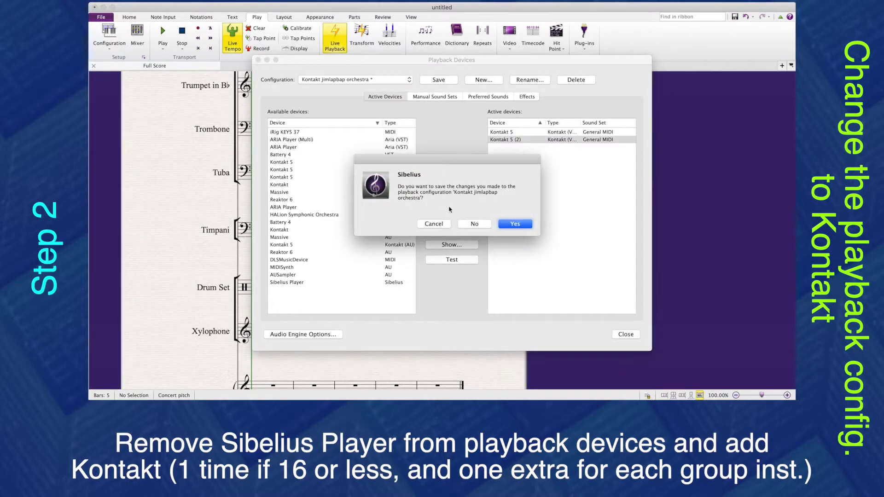
click(527, 224)
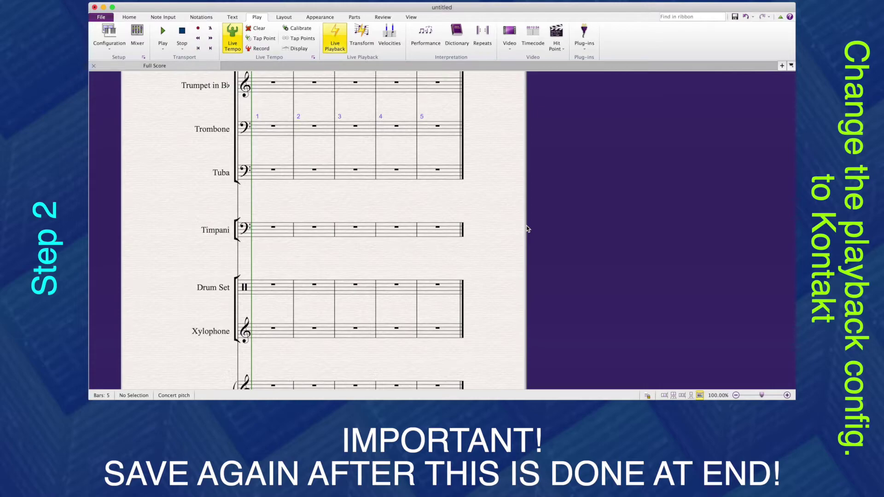
- Show the mixer, set the playback device of the instrument strips to (Auto), and check their slot assignments
key(m)
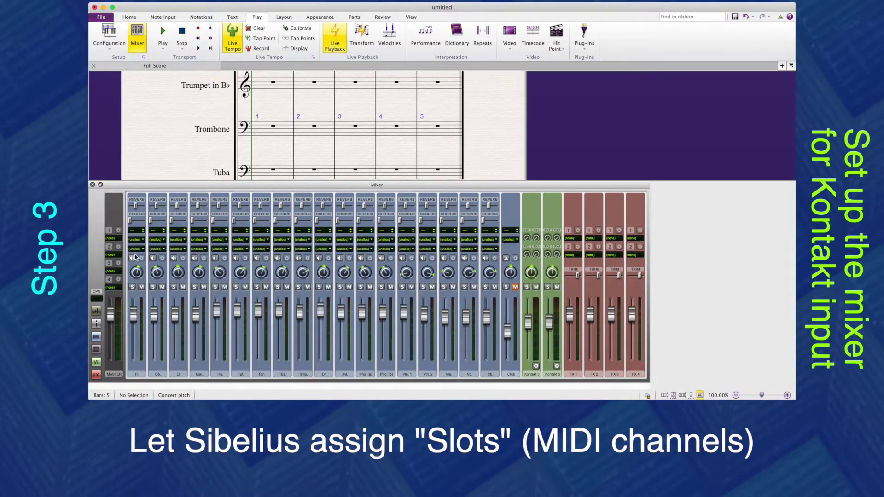
click(139, 240)
click(152, 245)
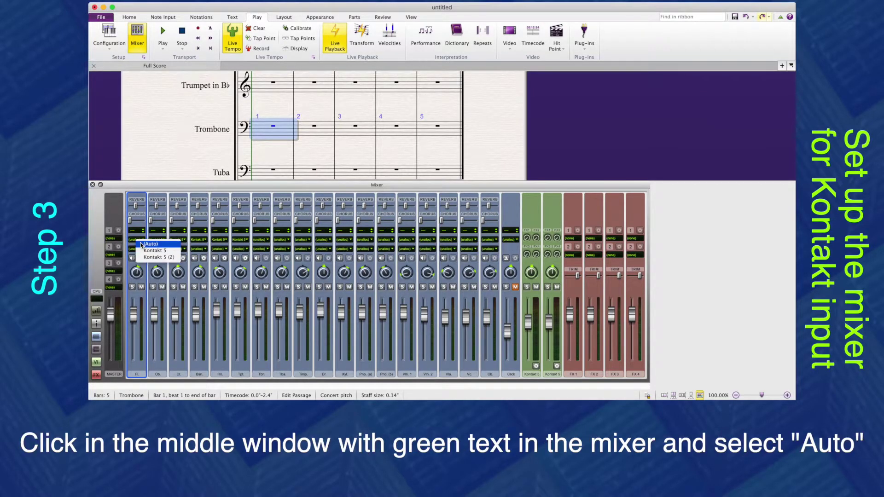
click(152, 245)
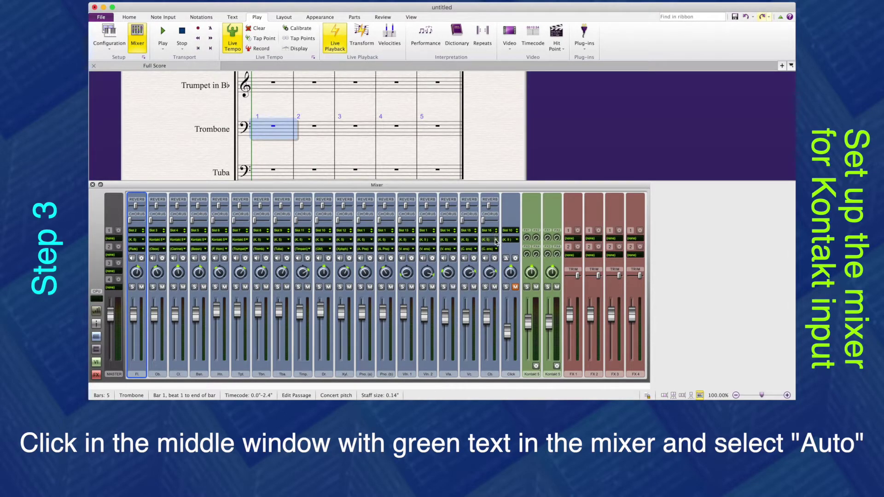
click(468, 240)
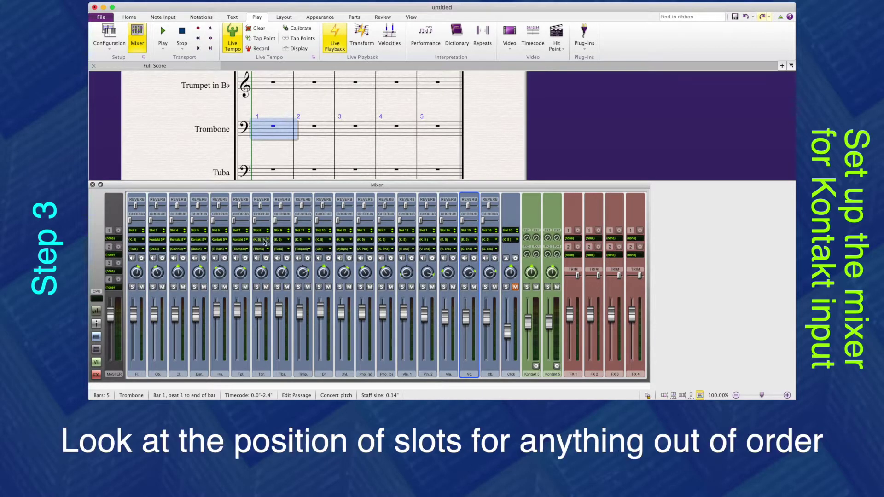
click(426, 233)
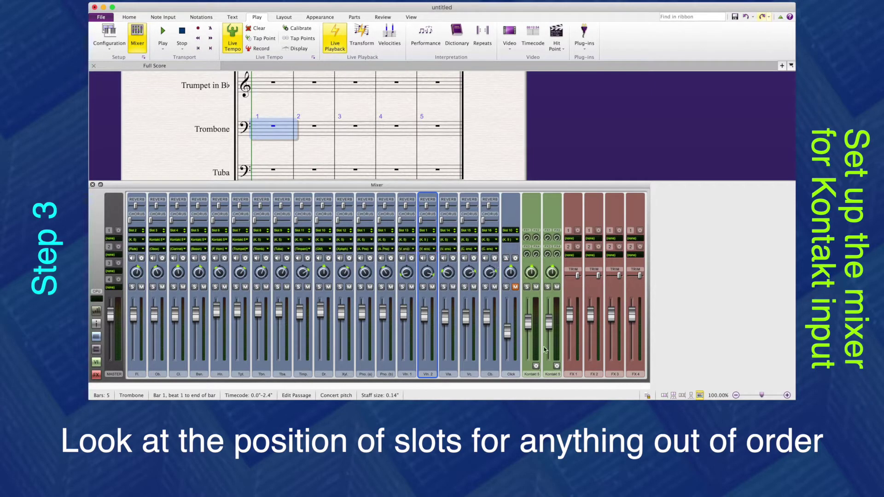
- Open the first Kontakt 5 instance and load Concert Grand from the Factory Library's orchestral keyboard instruments
click(536, 366)
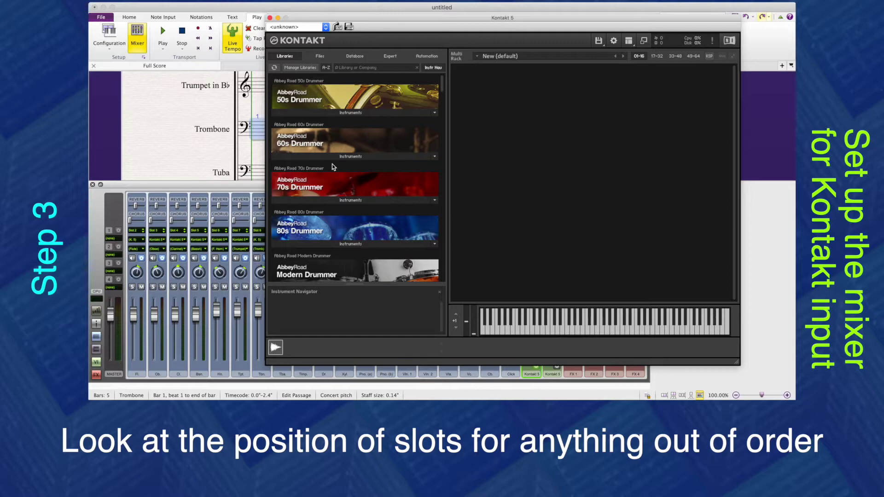
scroll(333, 164, down, 5)
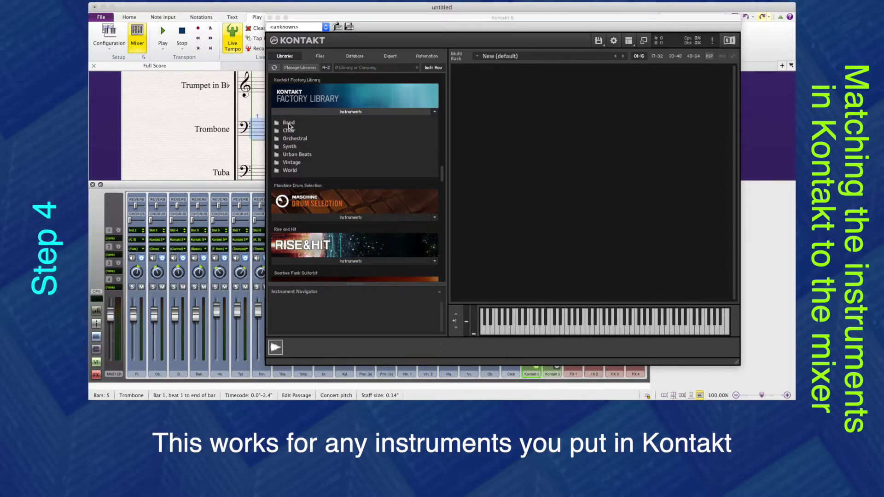
double_click(296, 138)
drag(299, 22, 413, 49)
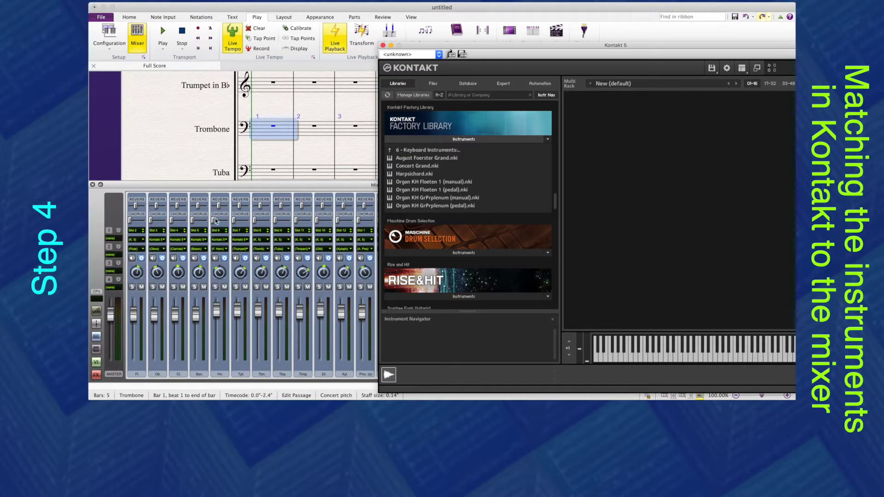
double_click(444, 166)
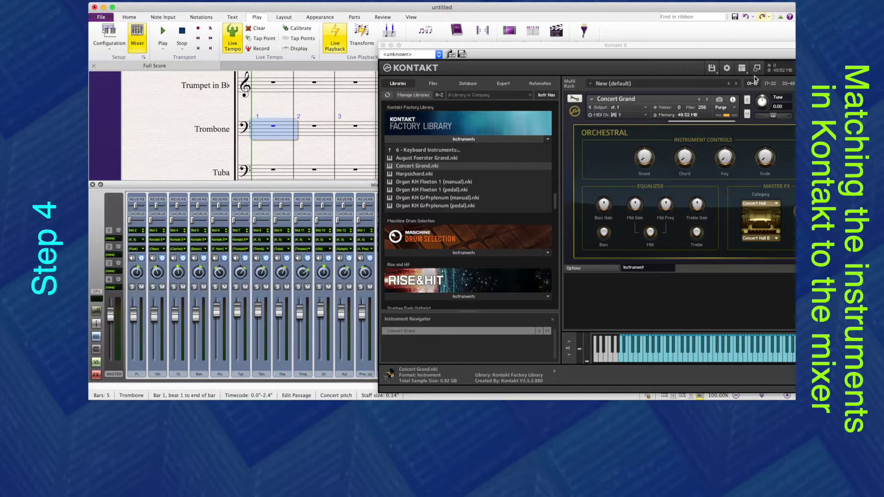
- Load Flute, Oboe, Clarinet and Bassoon from the VSL Woodwinds folder, following the mixer's slot order
double_click(440, 149)
double_click(433, 165)
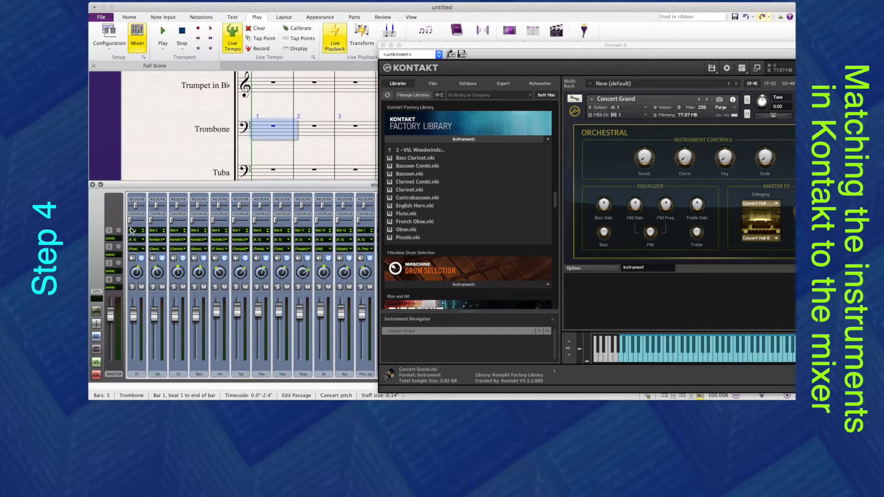
double_click(406, 213)
double_click(406, 229)
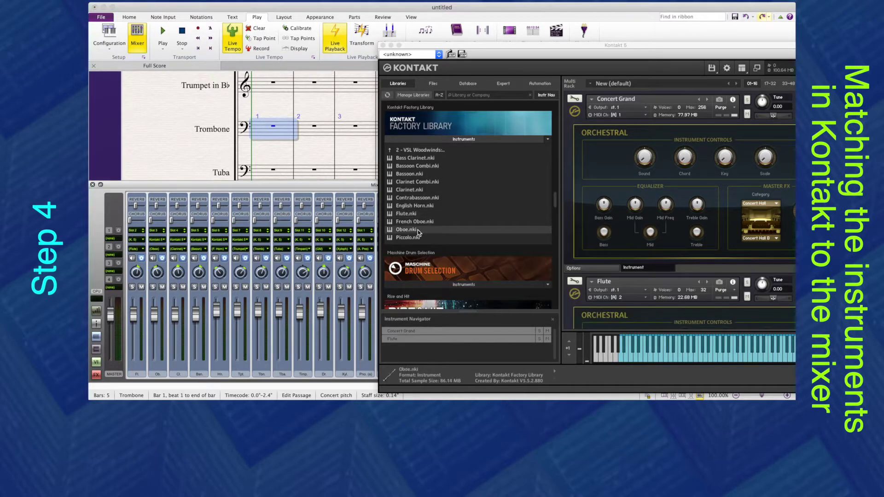
double_click(410, 190)
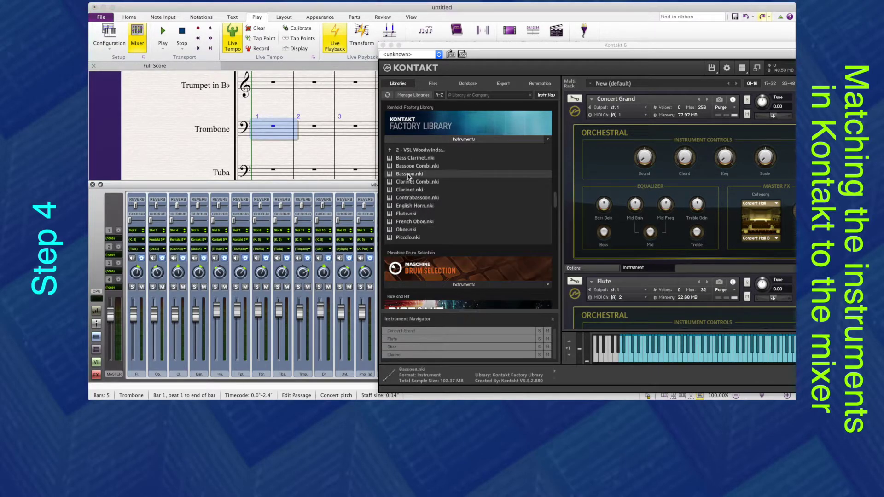
- Load French Horn, Trumpet, Trombone and Tuba from the VSL Brass folder, following the mixer's slot order
click(409, 149)
double_click(412, 173)
double_click(410, 205)
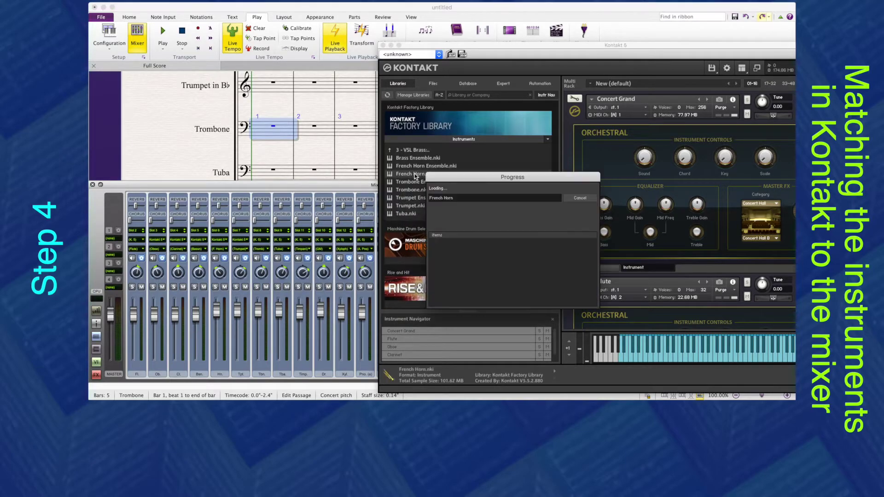
double_click(411, 189)
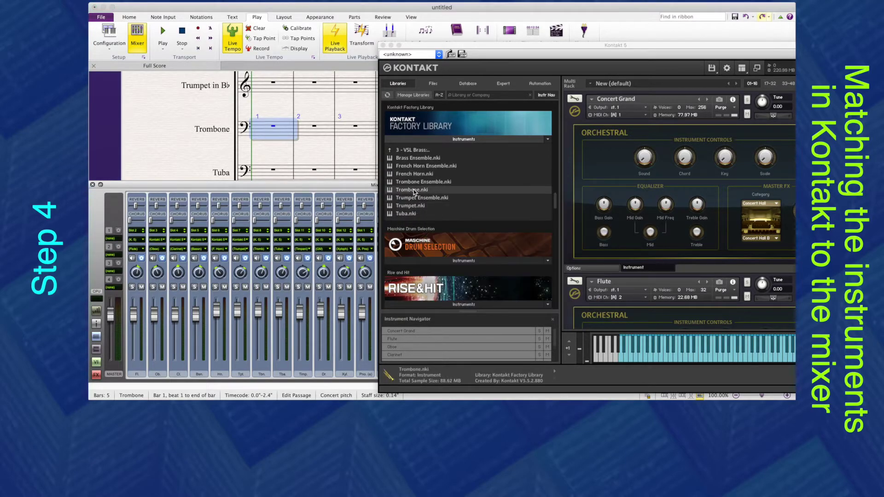
double_click(405, 214)
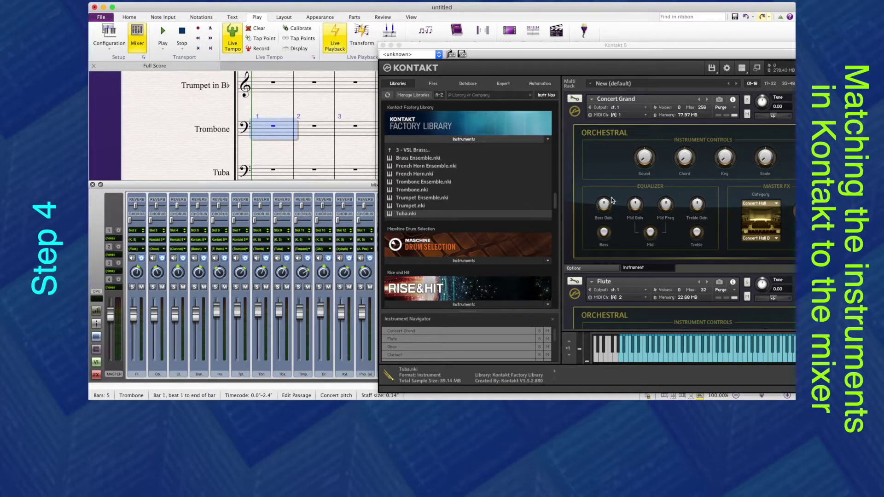
- Load Pop Kit from the Drum Kits folder as the channel 10 drum set and open its instrument editor
scroll(738, 285, down, 15)
scroll(728, 271, down, 5)
double_click(407, 150)
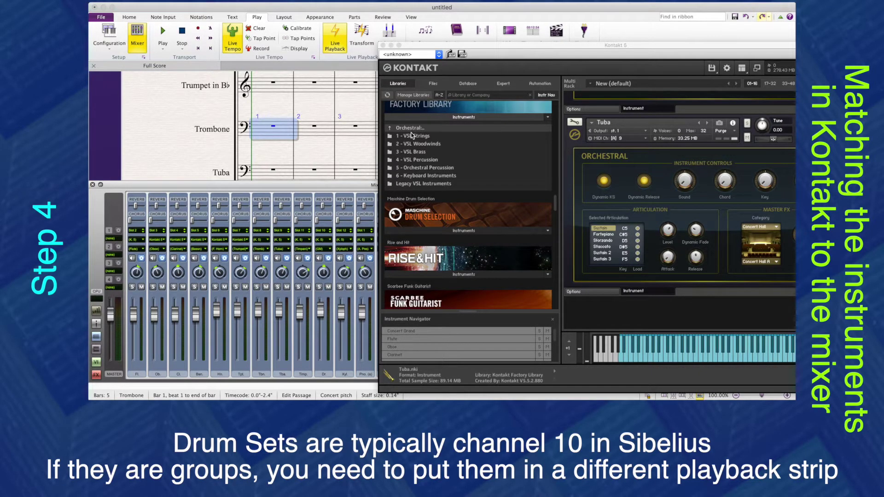
double_click(402, 129)
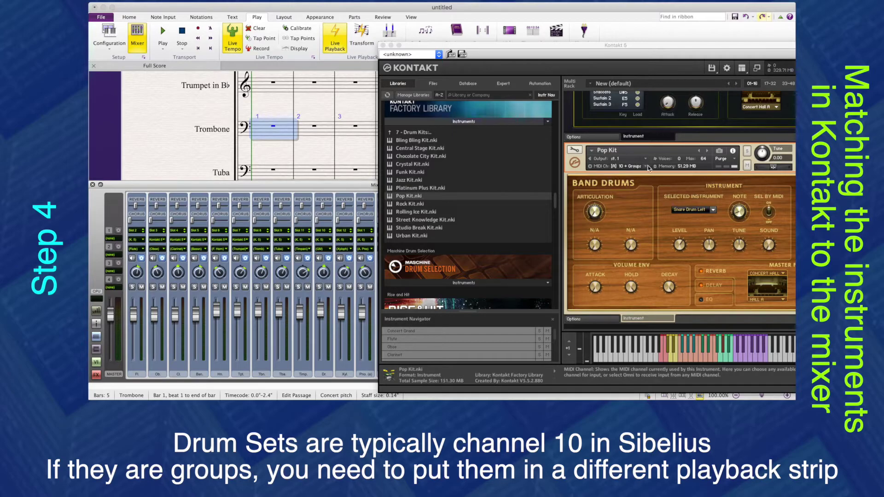
click(574, 150)
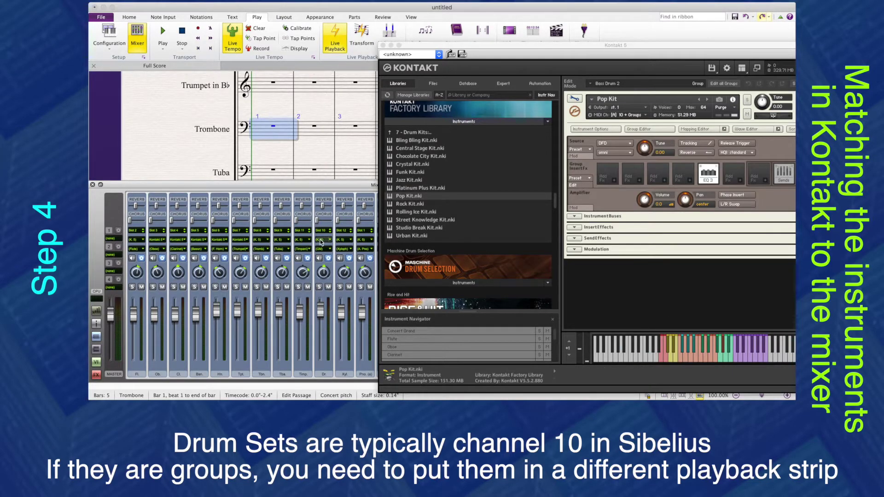
- Load Timpani and Xylophone from the VSL Percussion folder and move the Kontakt window fully into view
click(396, 133)
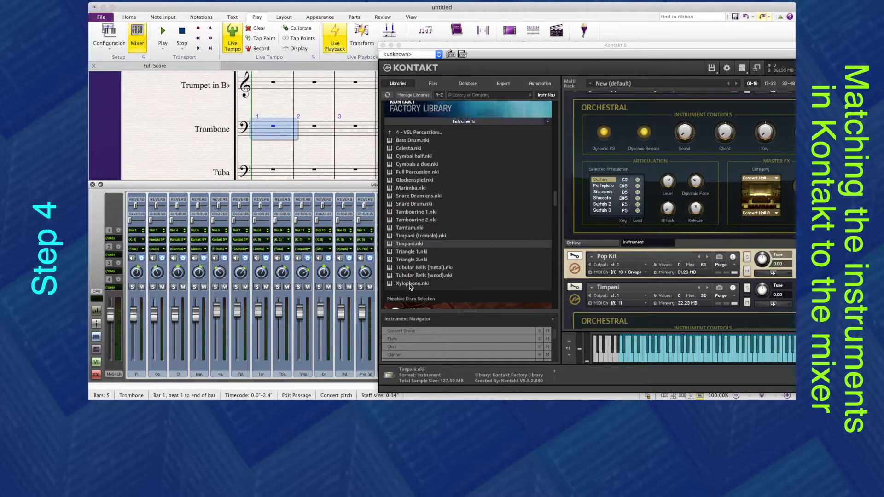
double_click(410, 284)
drag(440, 48, 374, 37)
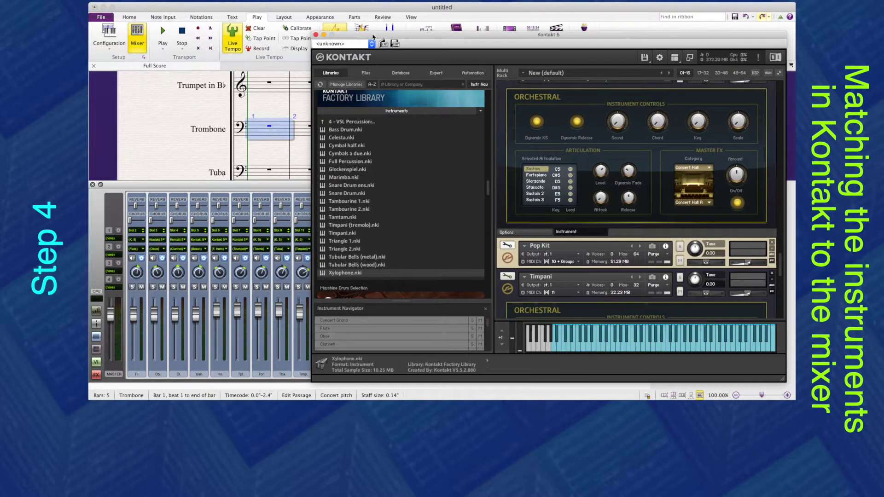
- Load the string ensembles through Double Bass Ensemble from the VSL Strings folder and close the first Kontakt player
click(348, 123)
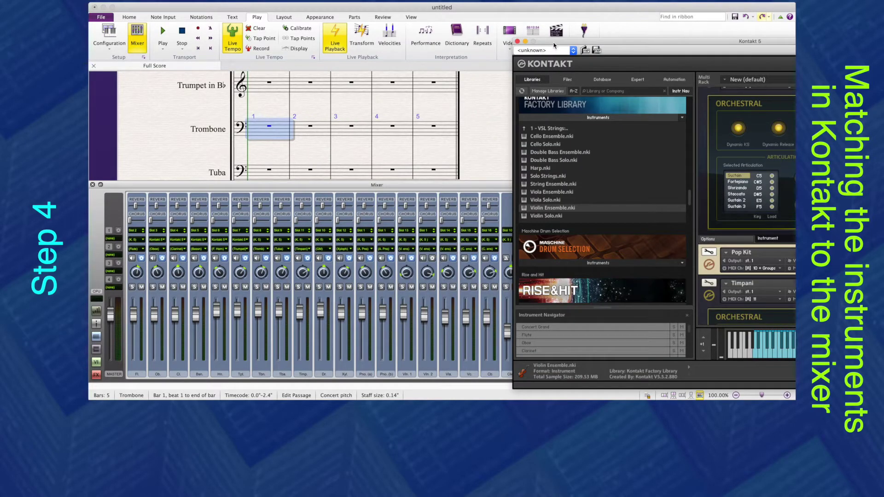
drag(553, 45, 300, 24)
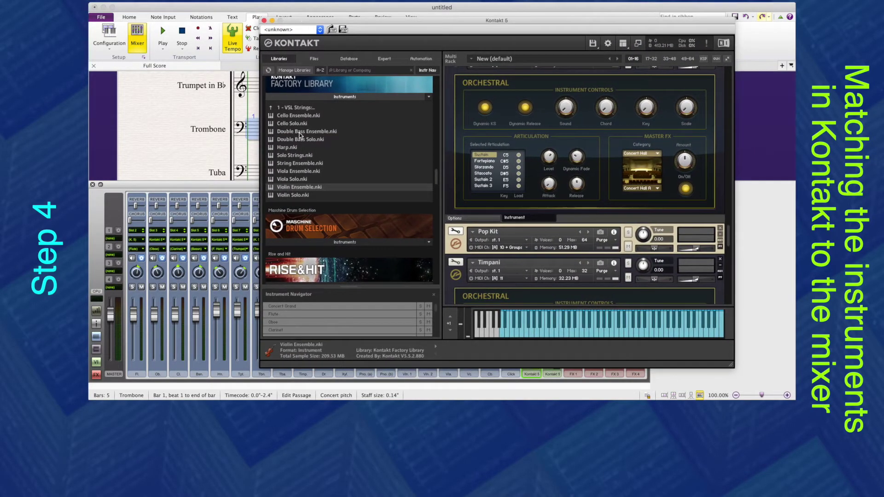
double_click(307, 131)
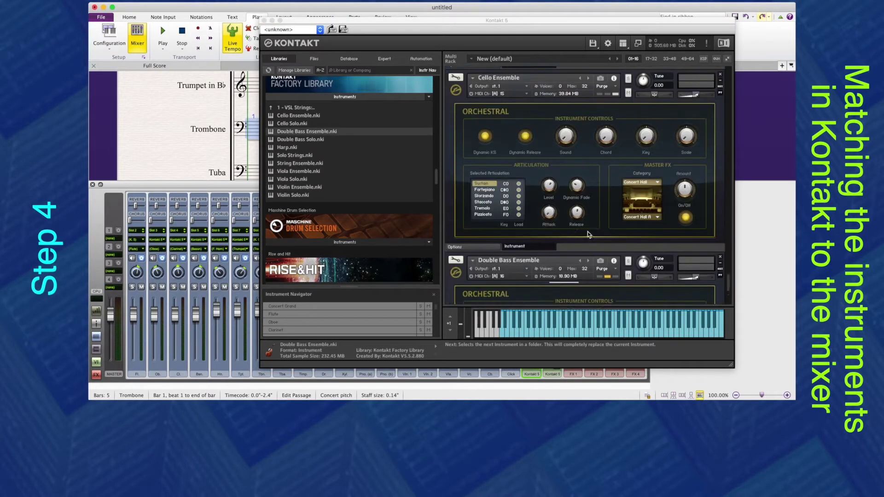
scroll(589, 235, up, 5)
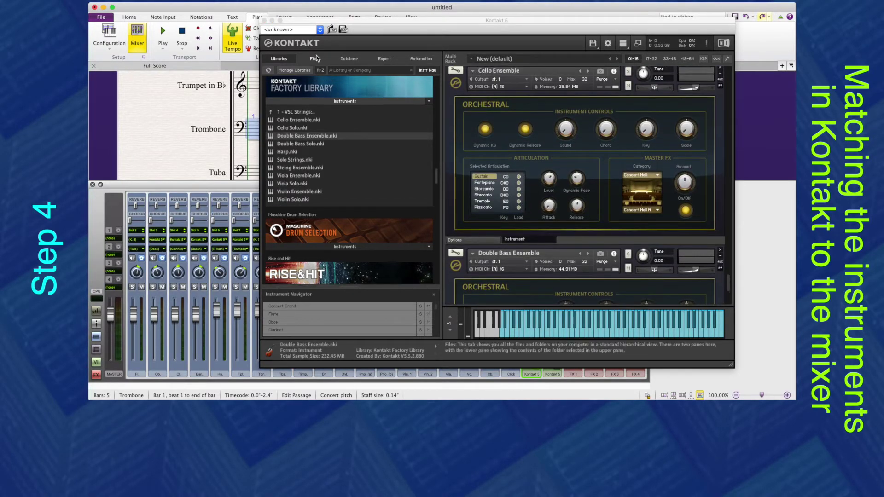
click(263, 21)
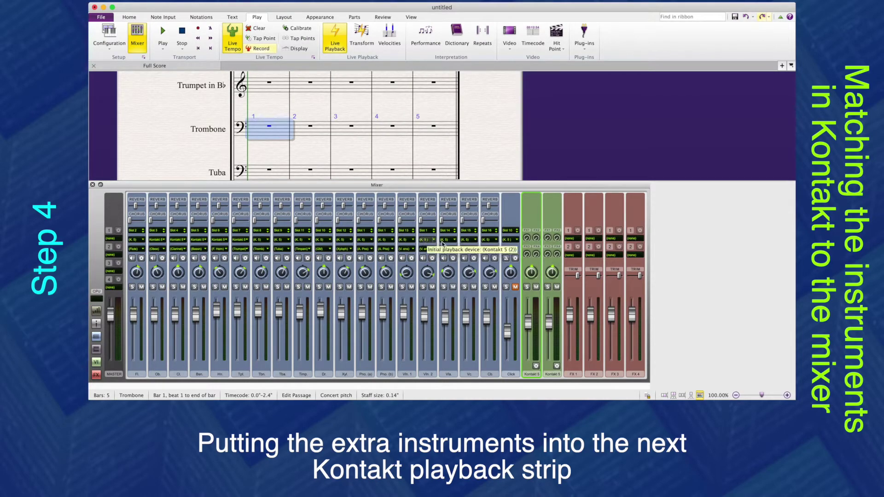
- Open the second Kontakt player, load Violin Ensemble from the VSL Strings folder, and close its window
click(557, 365)
scroll(188, 225, down, 3)
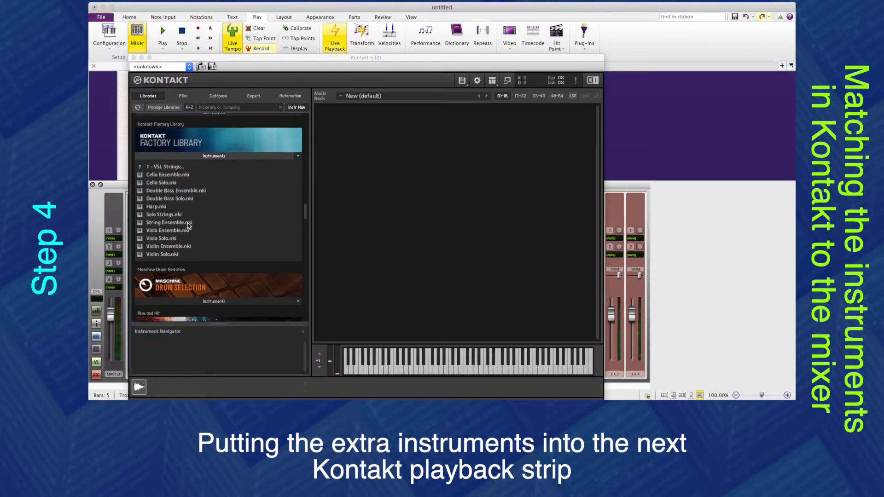
double_click(161, 247)
click(133, 58)
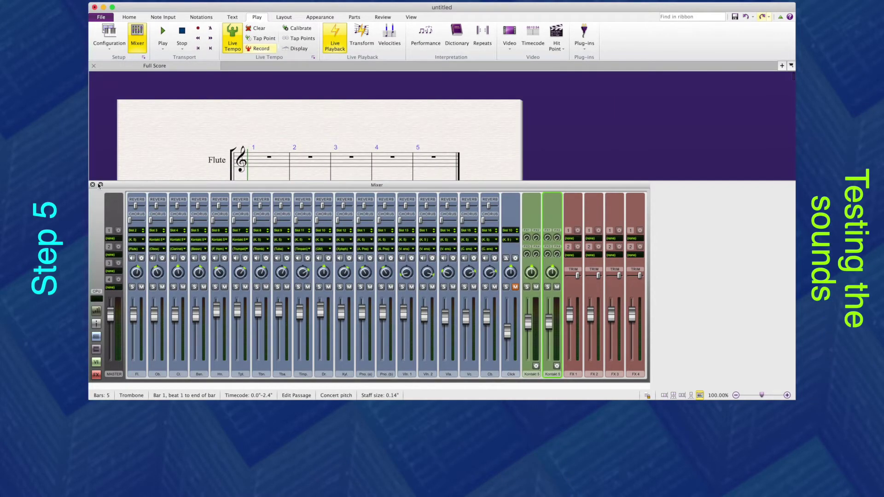
- Hide the mixer and enter C test notes in bar 1 of Flute, Oboe, Clarinet and Bassoon
click(92, 184)
click(269, 158)
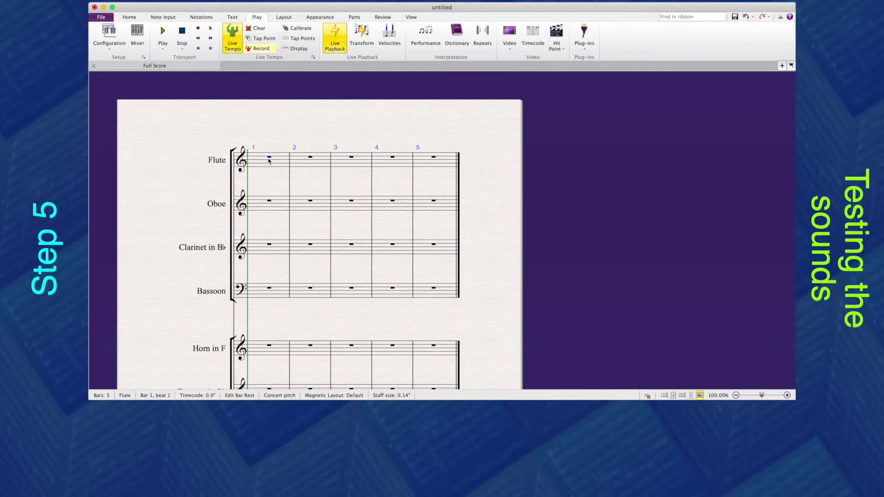
key(c)
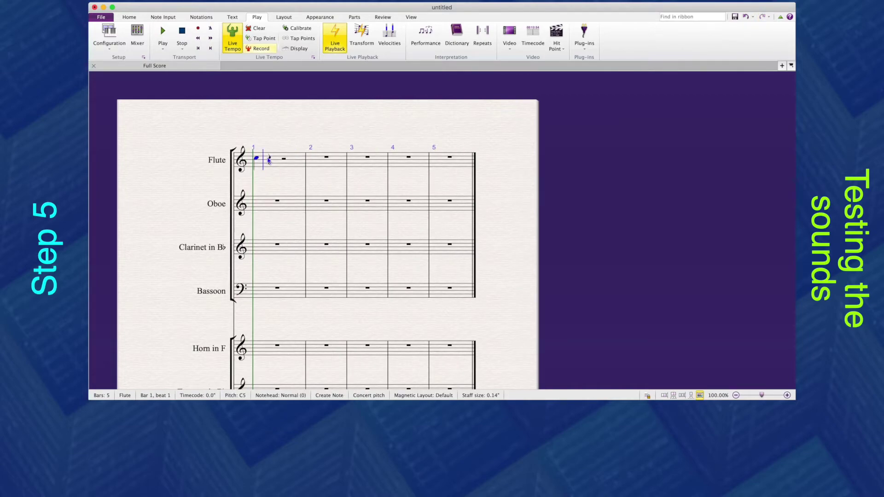
key(alt+Down)
key(c)
key(alt+Down)
key(c)
key(c)
key(alt+Down)
key(c)
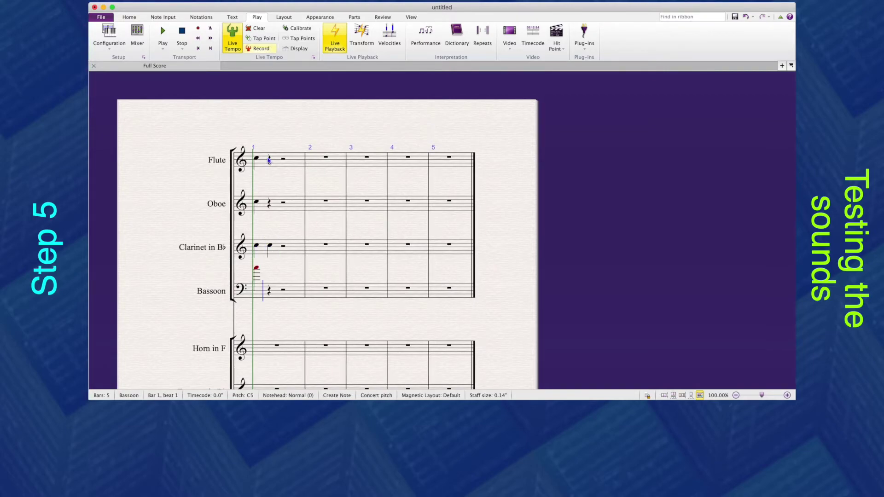
- Continue the Bassoon test passage with four C3 notes followed by E and G, ending in bar 2
key(c)
key(c)
key(c)
key(c)
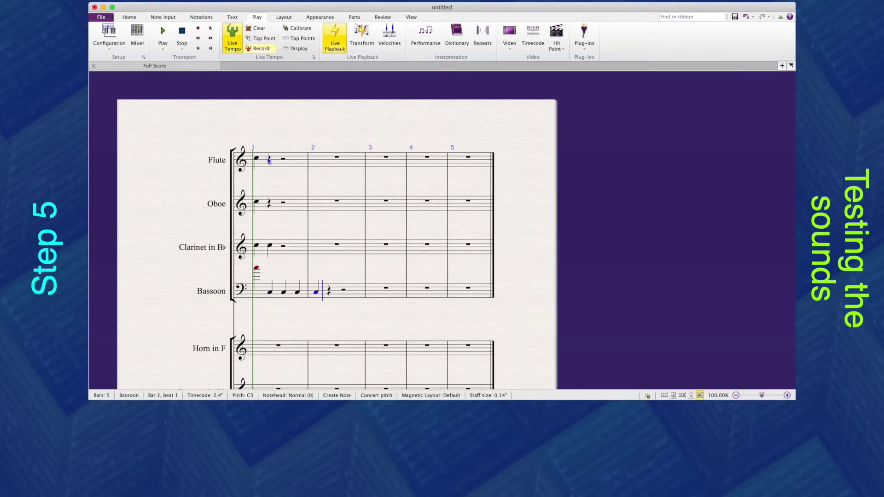
key(e)
key(g)
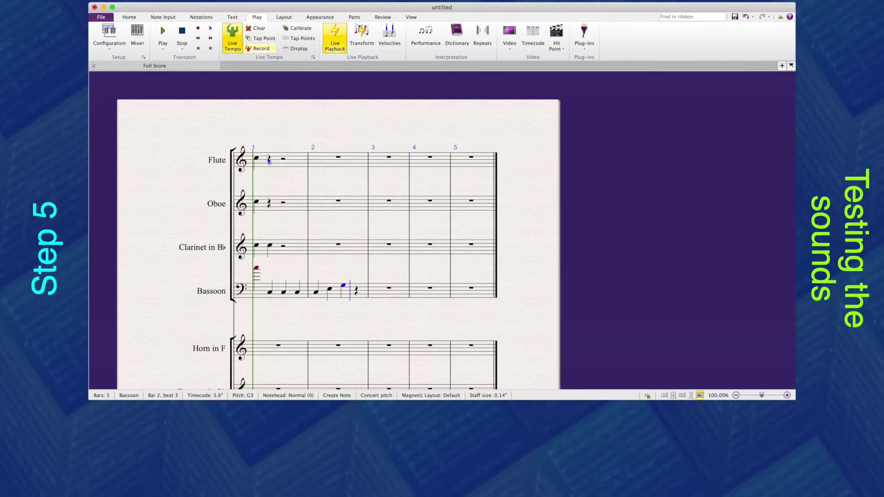
key(Escape)
- Enter F test notes in bar 1 of the brass staves: two for Horn, one each for Trumpet, Trombone and Tuba
key(alt+Down)
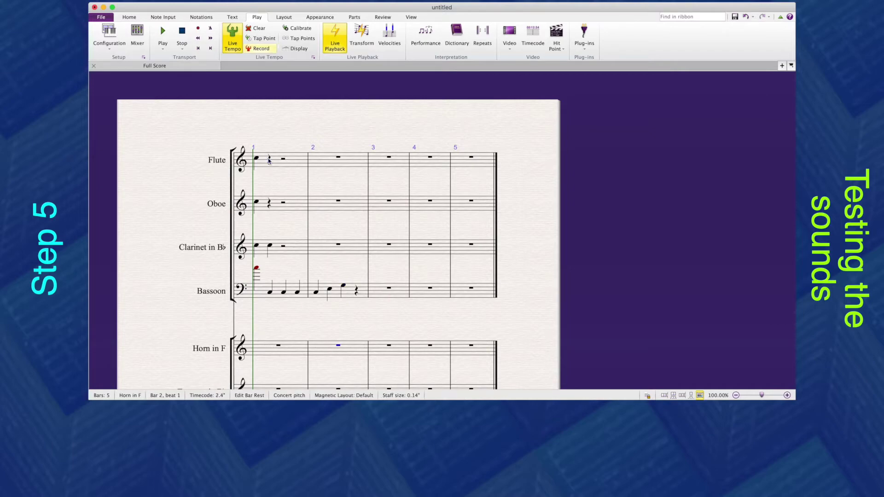
key(f)
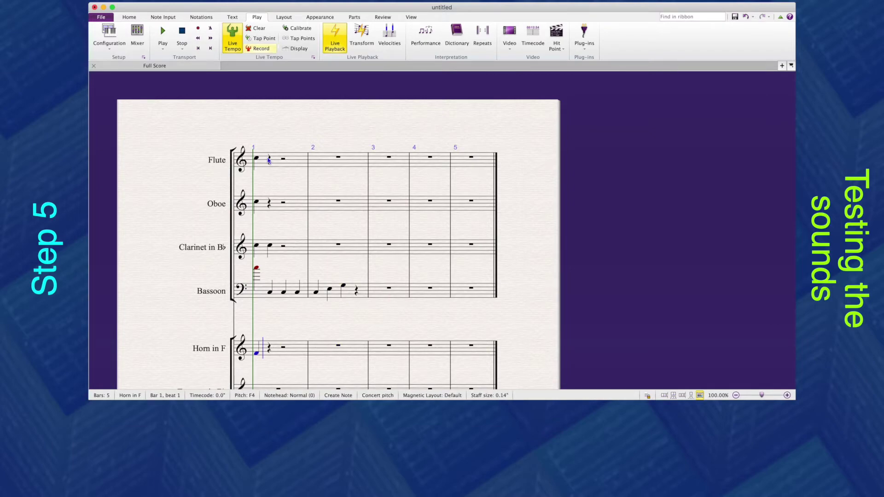
key(f)
key(Escape)
key(alt+Down)
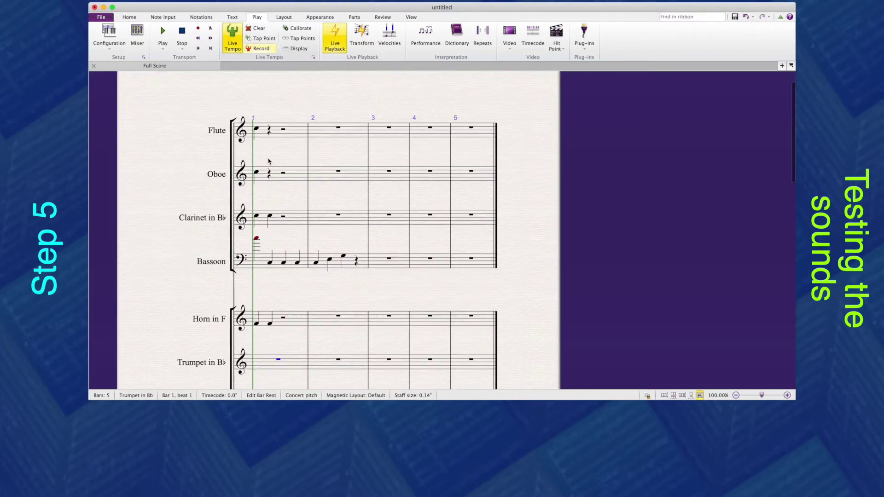
key(f)
key(Escape)
key(alt+Down)
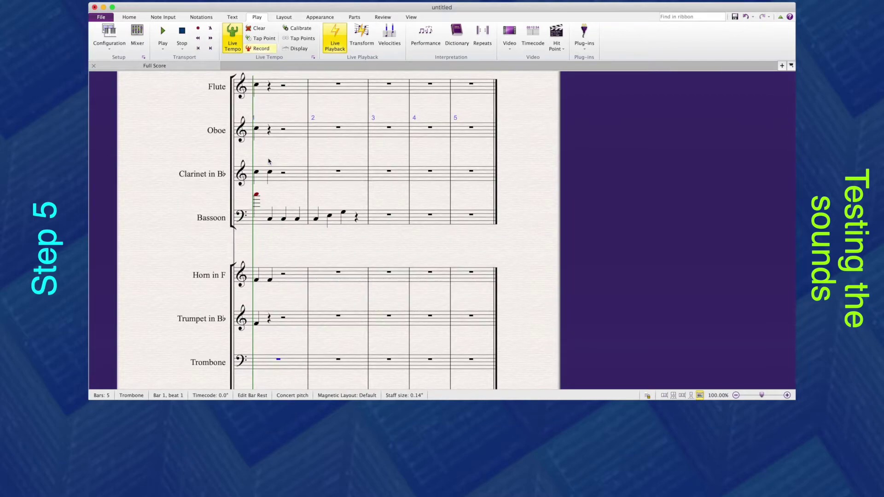
key(f)
key(Escape)
key(alt+Down)
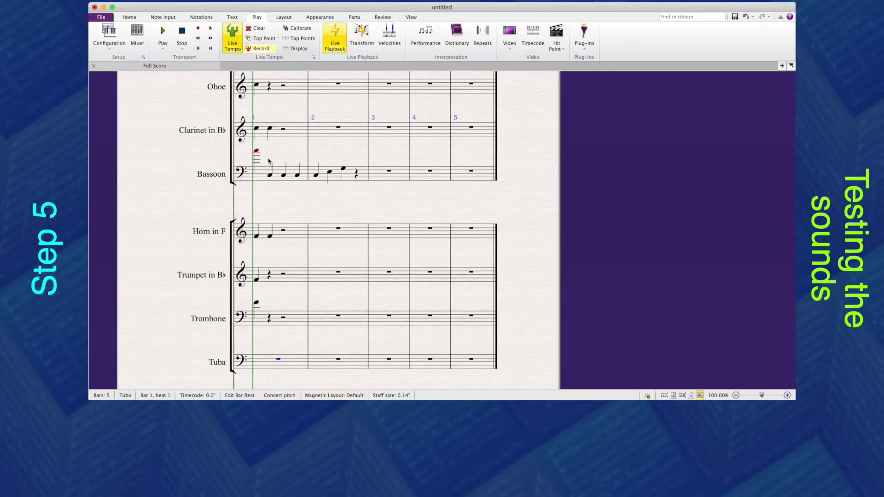
key(f)
- Enter a Timpani test passage alternating C and G from bar 1 into bar 2
key(alt+Down)
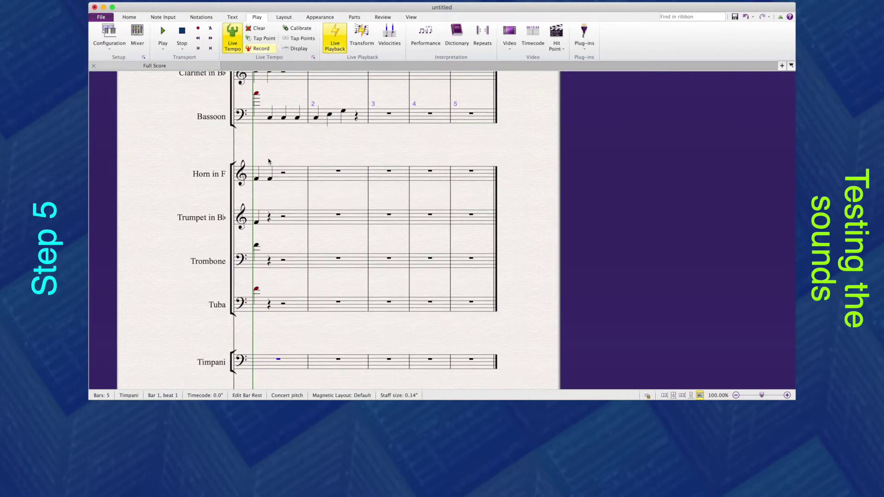
key(g)
key(c)
key(g)
key(g)
- Enter two F4 test notes in bar 1 of the Drum Set staff
key(alt+Down)
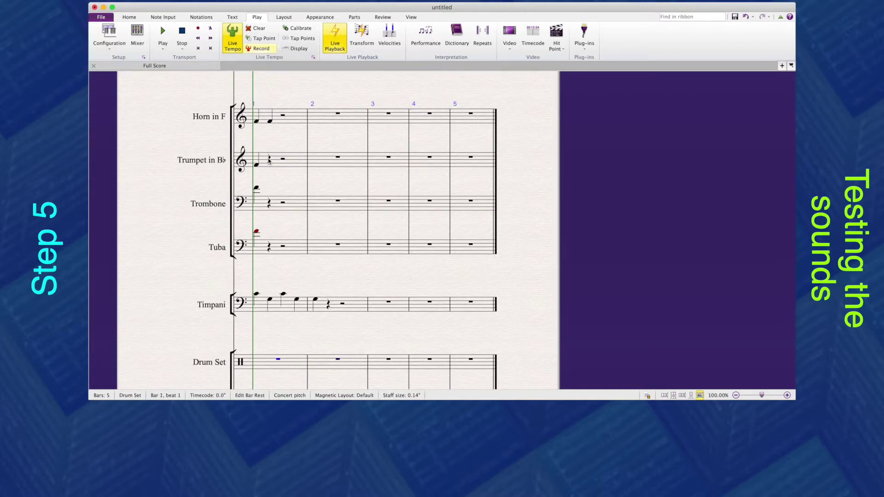
key(f)
key(f)
key(g)
key(f)
key(f)
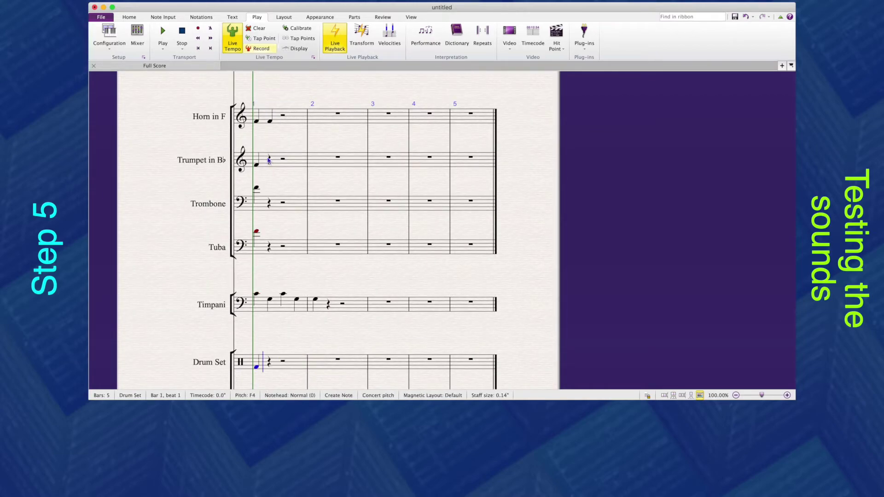
key(f)
key(g)
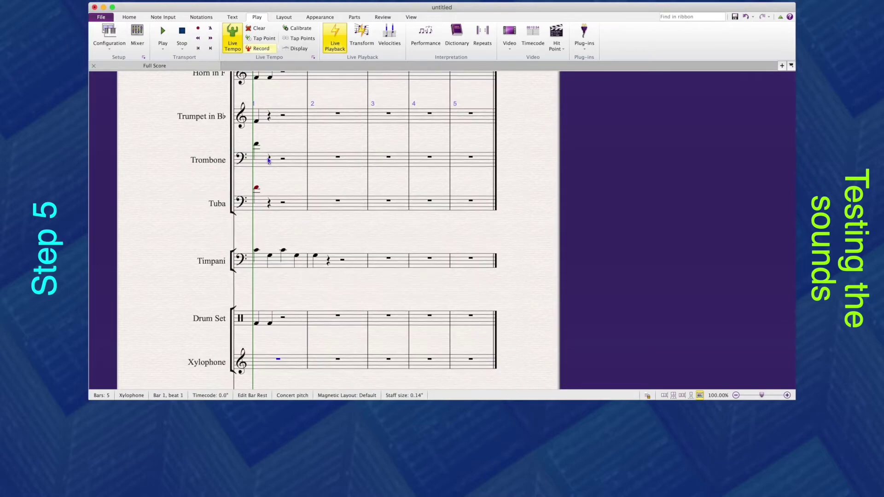
- Enter the test notes G, A and B in bar 1 of the Xylophone staff and both Piano staves
key(b)
key(b)
key(c)
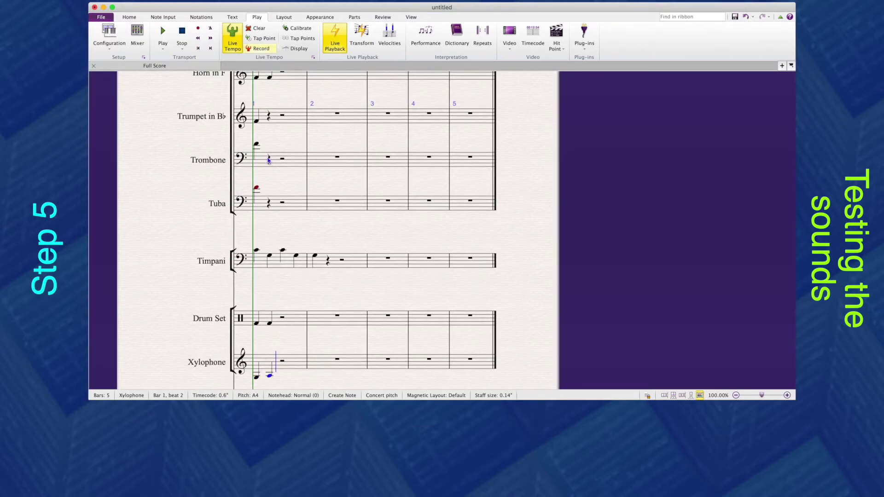
key(alt+Down)
key(g)
key(a)
key(b)
key(alt+Down)
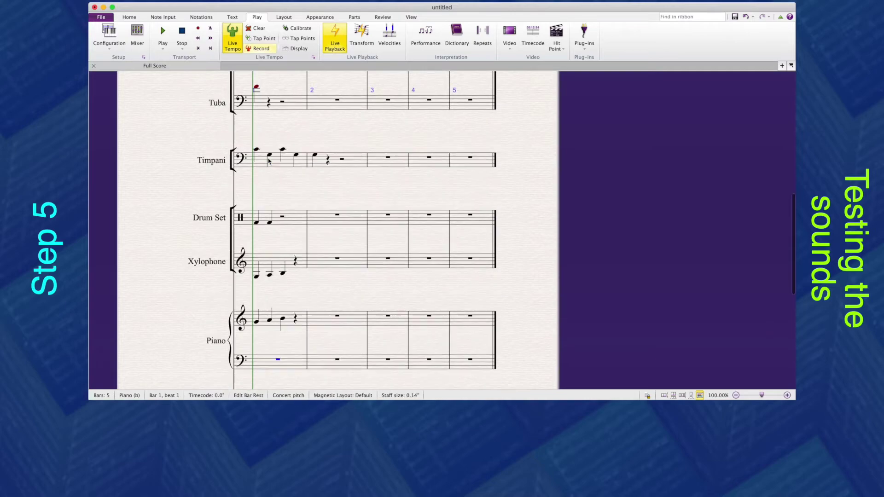
key(g)
key(a)
key(b)
- Enter the test notes G, A and B in bar 1 of the Violin 1 and Violin 2 staves
key(alt+Down)
key(g)
key(a)
key(b)
key(alt+Down)
key(g)
key(a)
key(b)
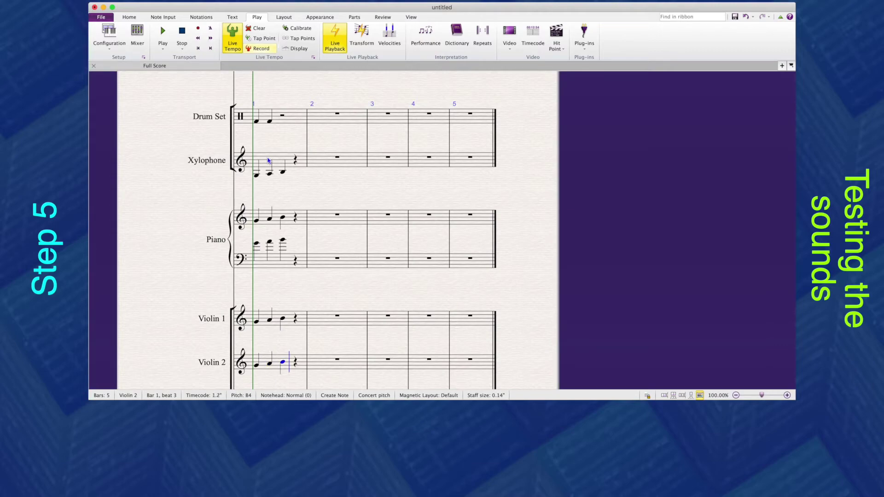
- Enter short test passages in bar 1 of the Viola, Violoncello and Contrabass staves, using G, A and B for Violoncello
key(alt+Down)
key(g)
key(a)
key(b)
key(ctrl+Down)
key(g)
key(alt+Down)
key(g)
key(a)
key(b)
key(alt+Down)
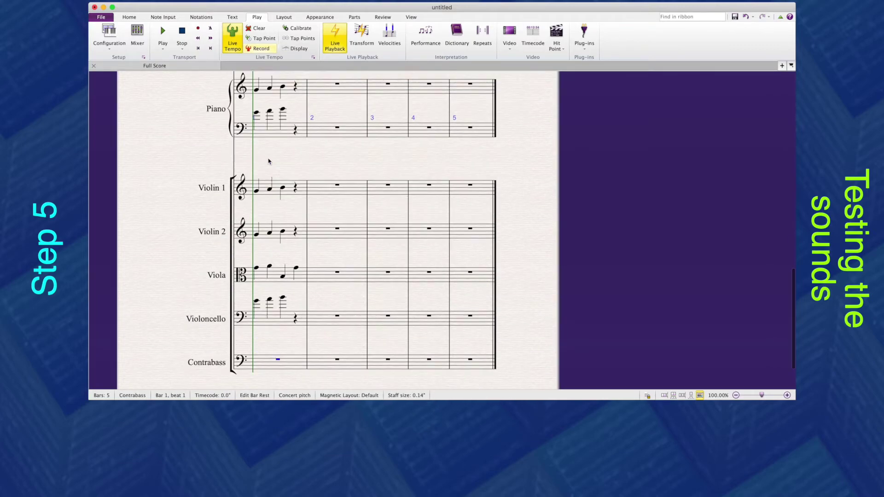
key(g)
key(a)
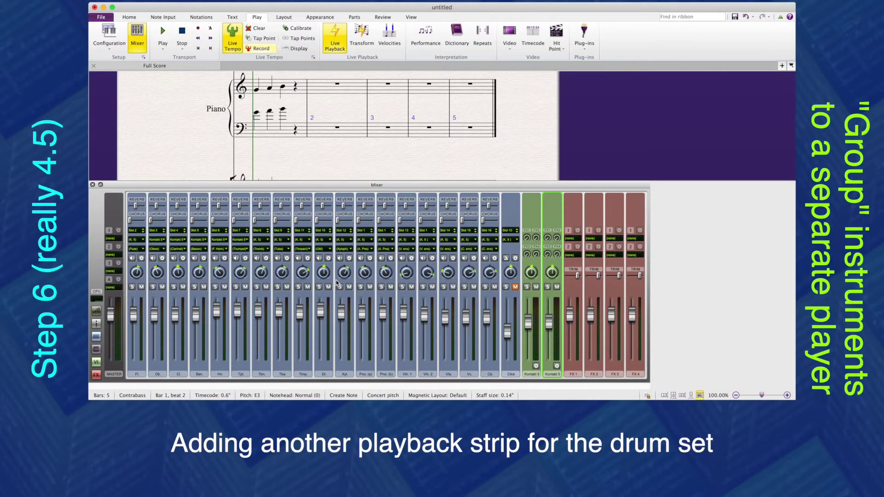
- Activate a third Kontakt 5 playback device and assign the drum set's mixer strip to Kontakt 5 (3)
click(109, 33)
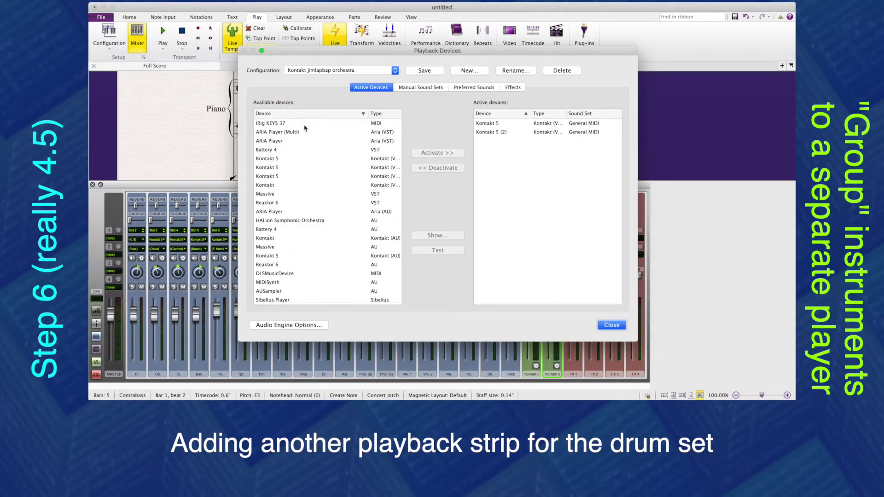
click(276, 160)
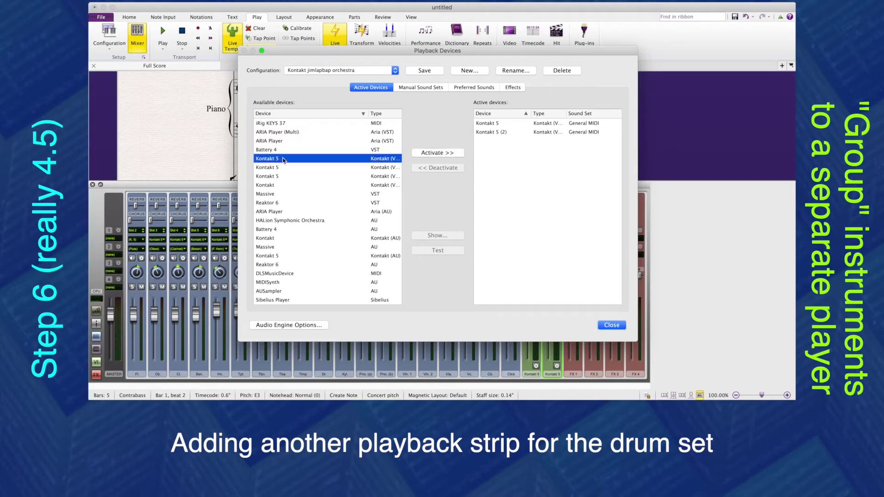
click(415, 153)
click(611, 325)
click(500, 211)
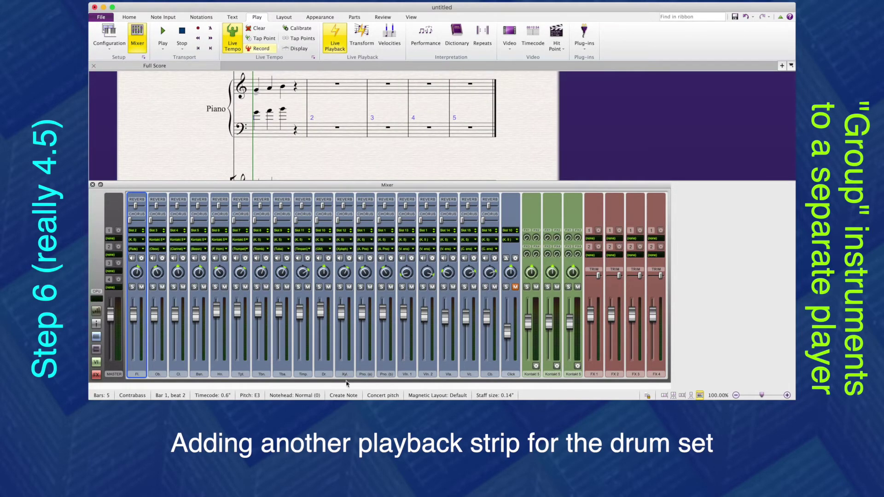
click(325, 238)
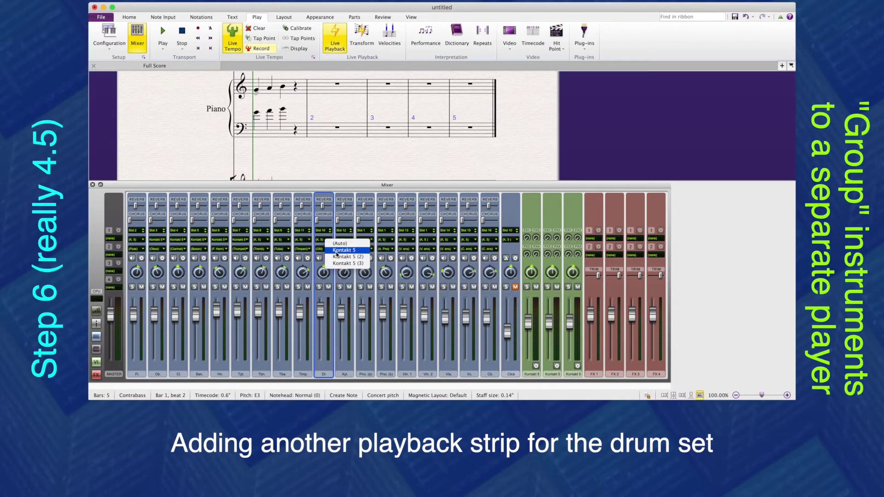
click(346, 264)
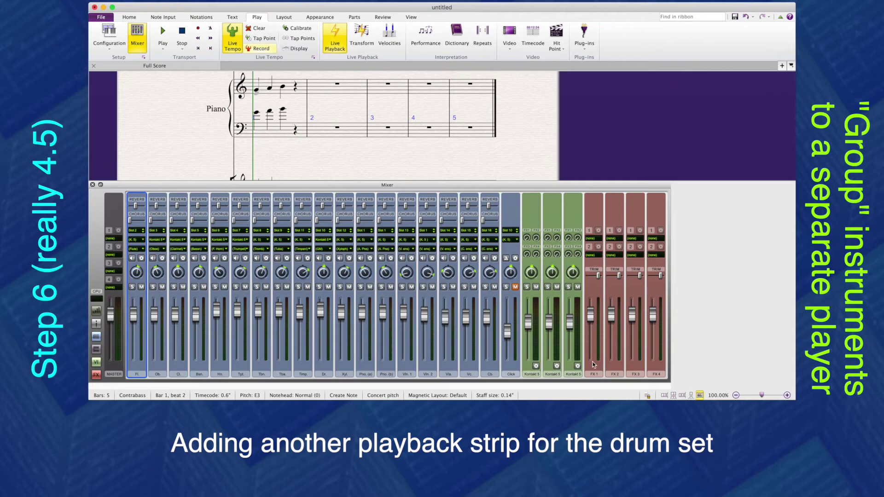
- Open the first Kontakt player and look for the drum kit past Tuba in its instrument rack
click(536, 366)
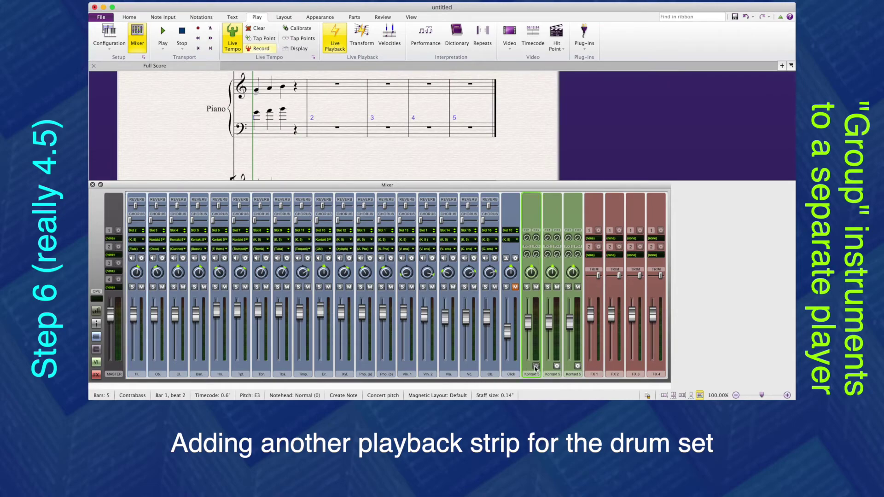
scroll(489, 225, down, 5)
scroll(489, 225, down, 5)
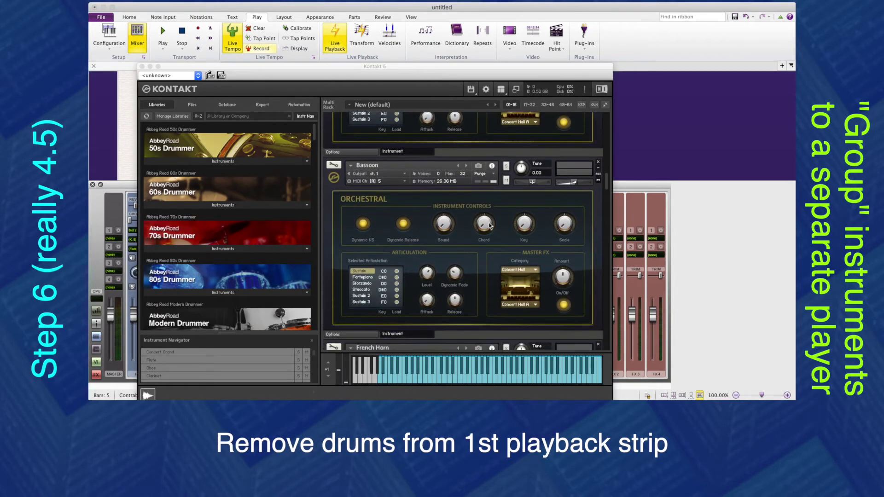
scroll(489, 226, down, 5)
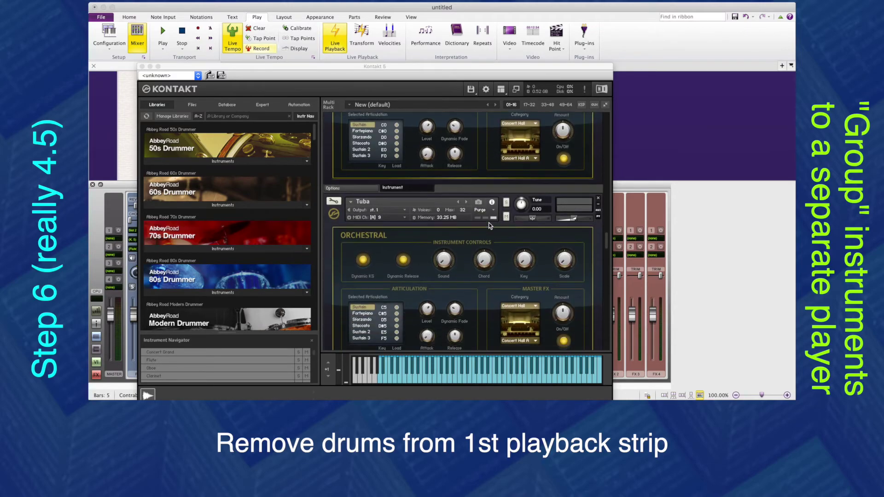
- Load Rock Kit from the Kontakt Factory Library's drum kits into the third Kontakt player and audition a bass drum key
click(577, 365)
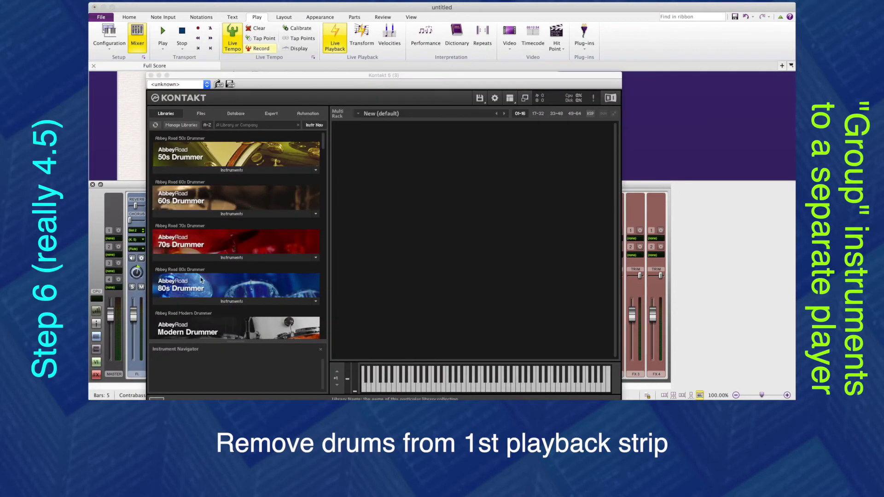
scroll(252, 204, down, 3)
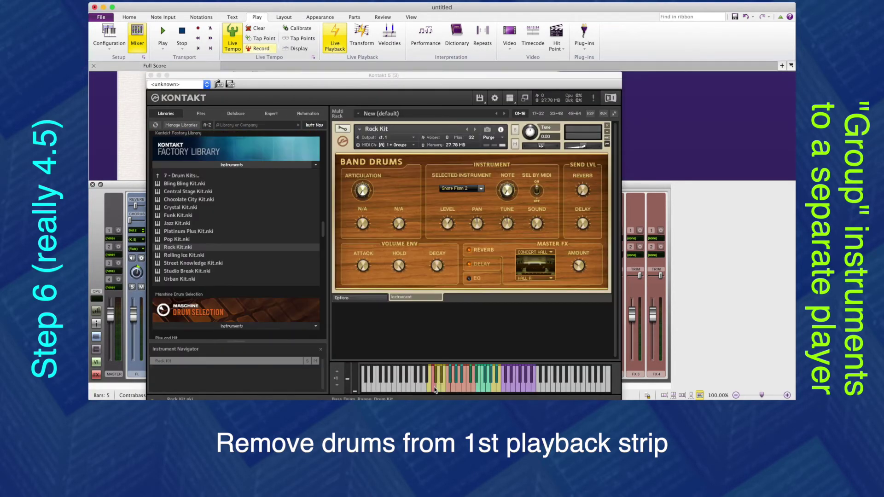
click(435, 389)
click(435, 389)
click(437, 390)
click(151, 75)
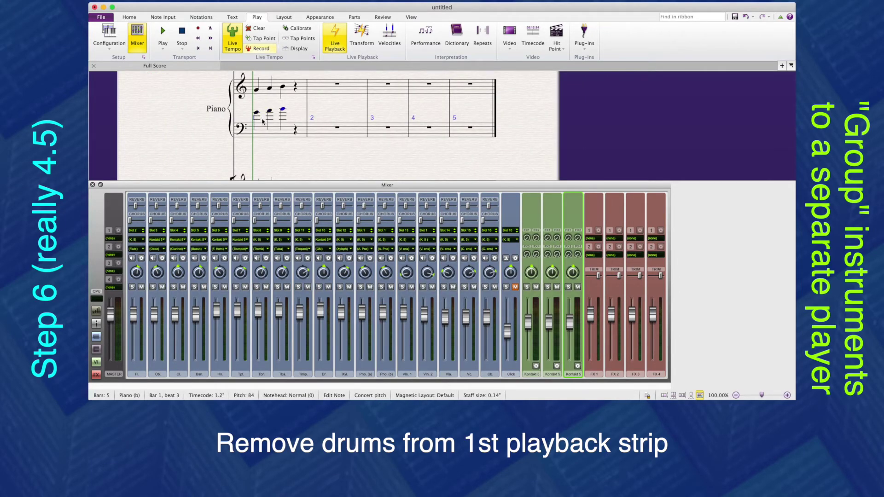
- Audition the bar 1 test notes in the score, including Tuba and Drum Set, hiding the mixer to reveal more staves
scroll(265, 119, up, 5)
key(space)
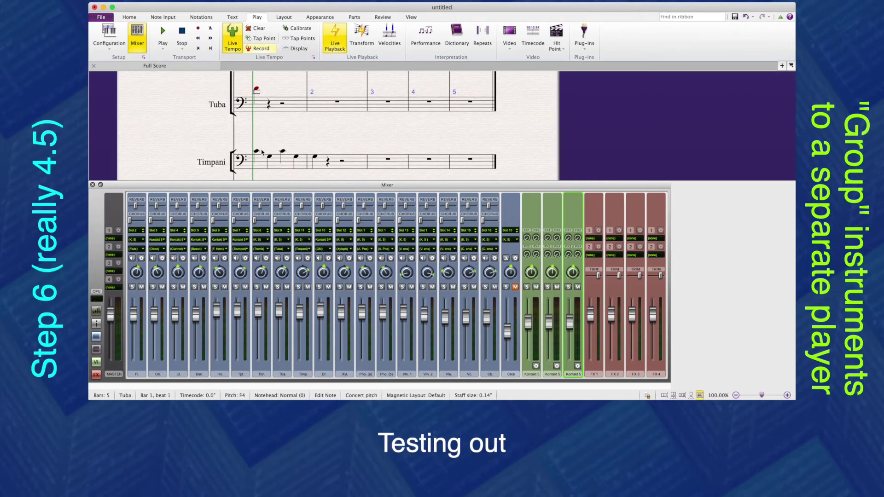
key(Escape)
scroll(263, 156, down, 10)
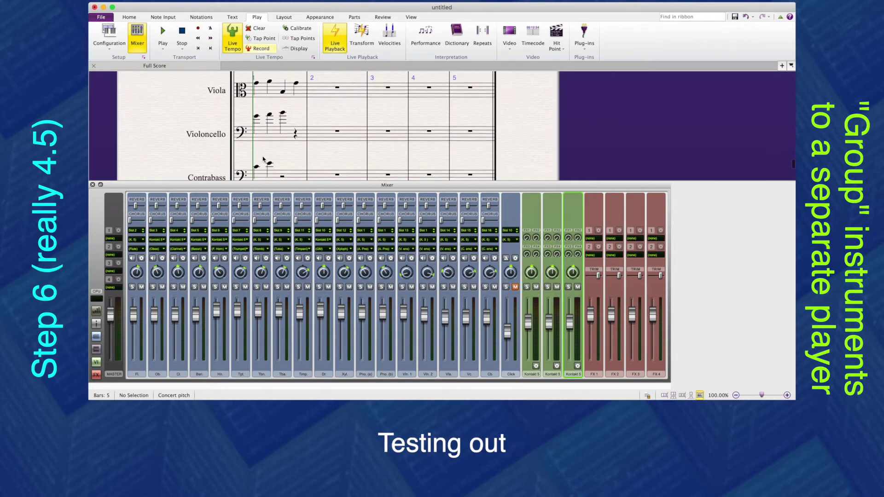
scroll(262, 159, up, 10)
key(m)
click(269, 88)
key(c)
key(Escape)
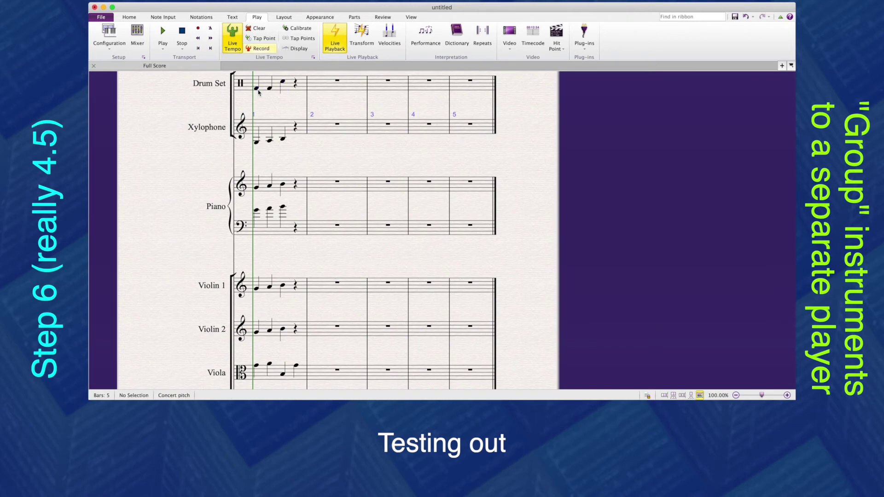
- Close the mixer and save the current playback configuration with its three active Kontakt 5 devices
key(m)
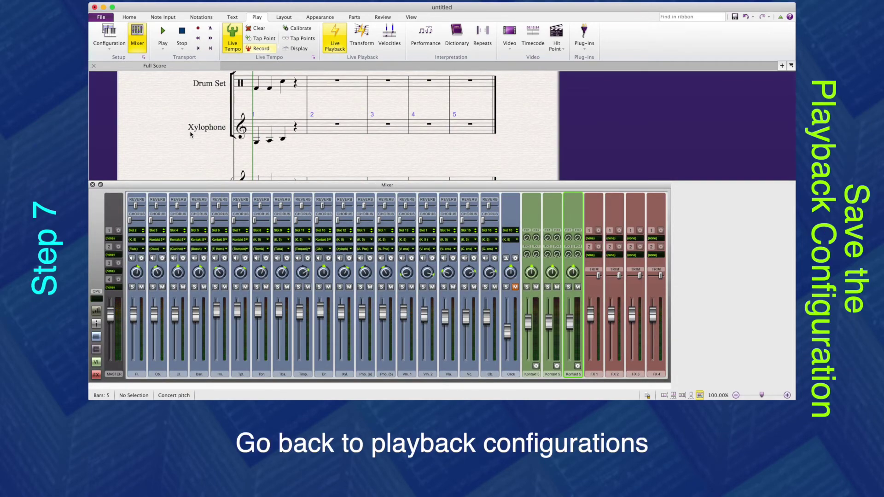
click(93, 185)
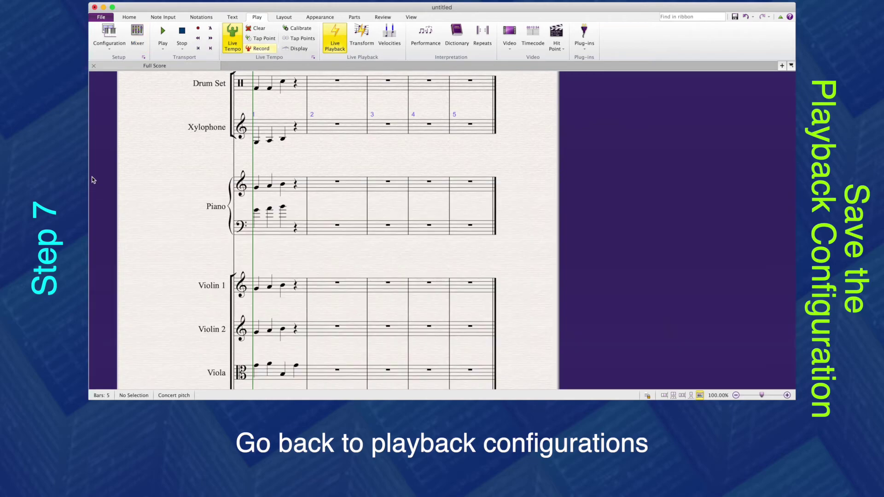
click(143, 58)
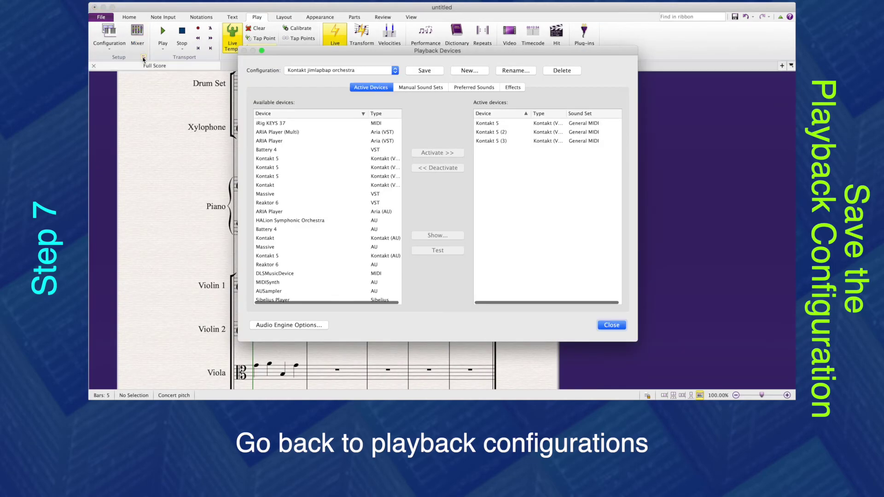
click(433, 71)
click(426, 71)
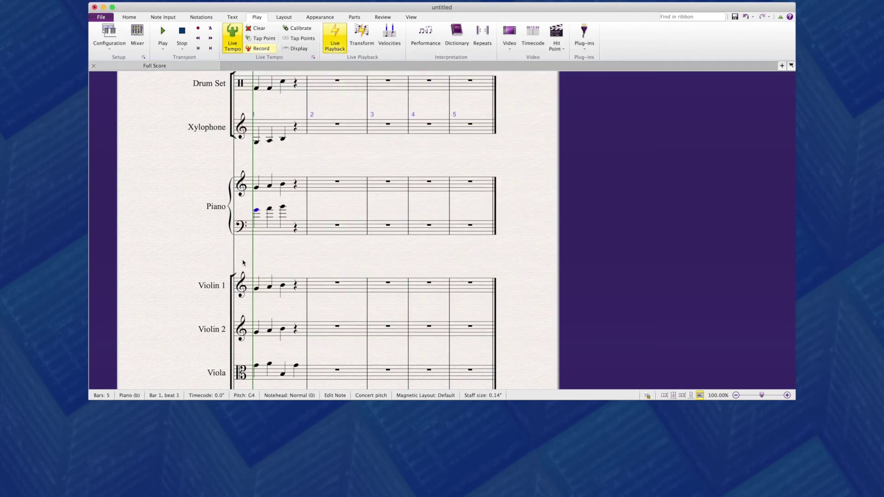
- Play the score from bar 1 to hear all staves together and stop playback in bar 2
key(space)
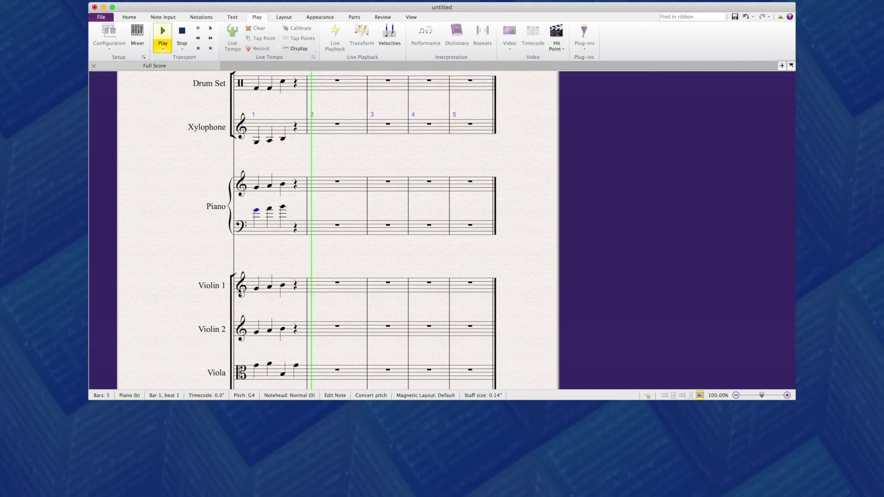
key(space)
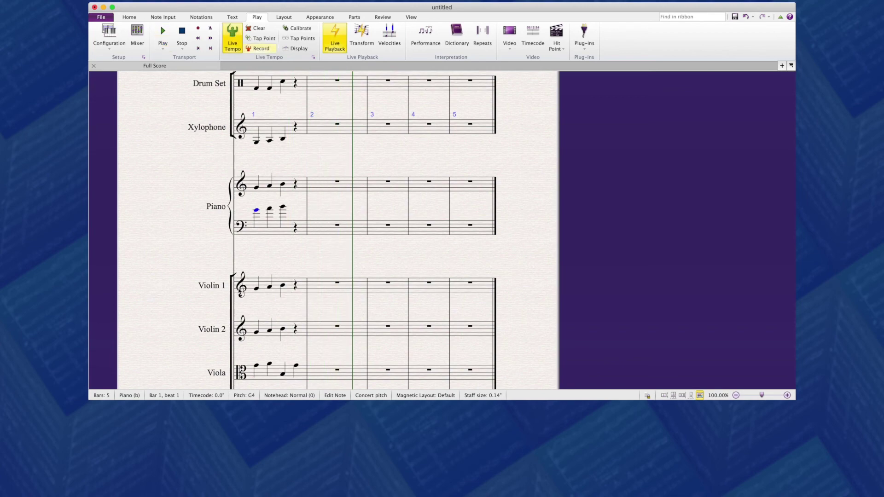